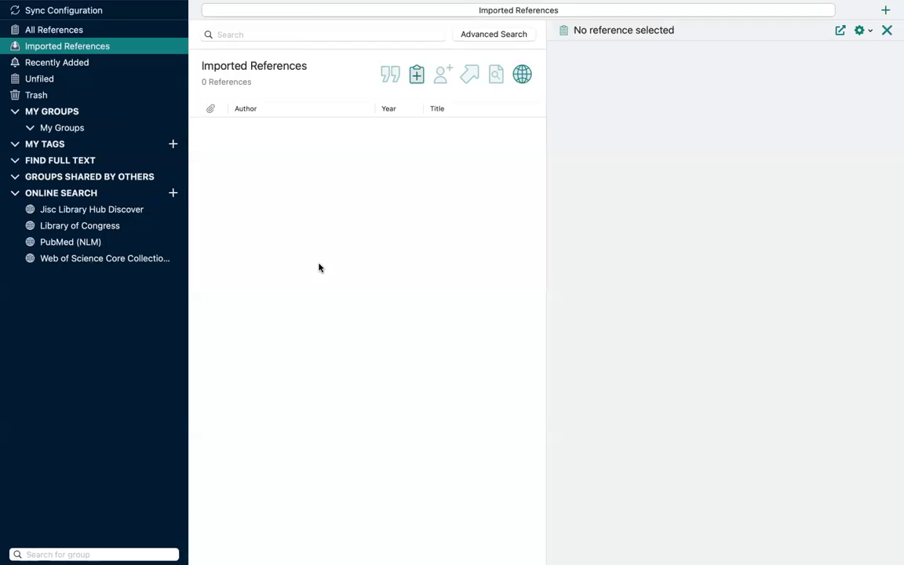
- Switch to Scopus in the browser and enter the exact phrase "climate change" as the first document search term
mouse_move(462, 7)
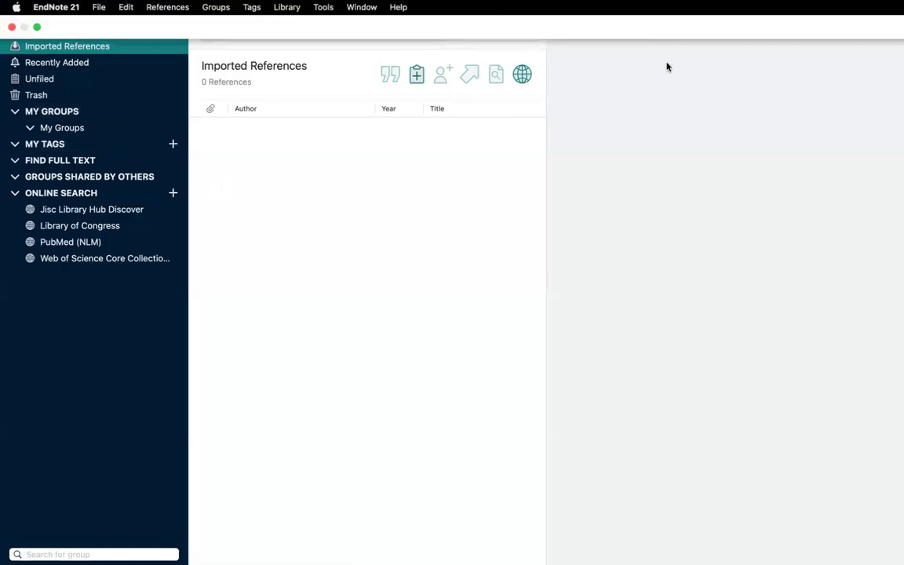
key(super+Tab)
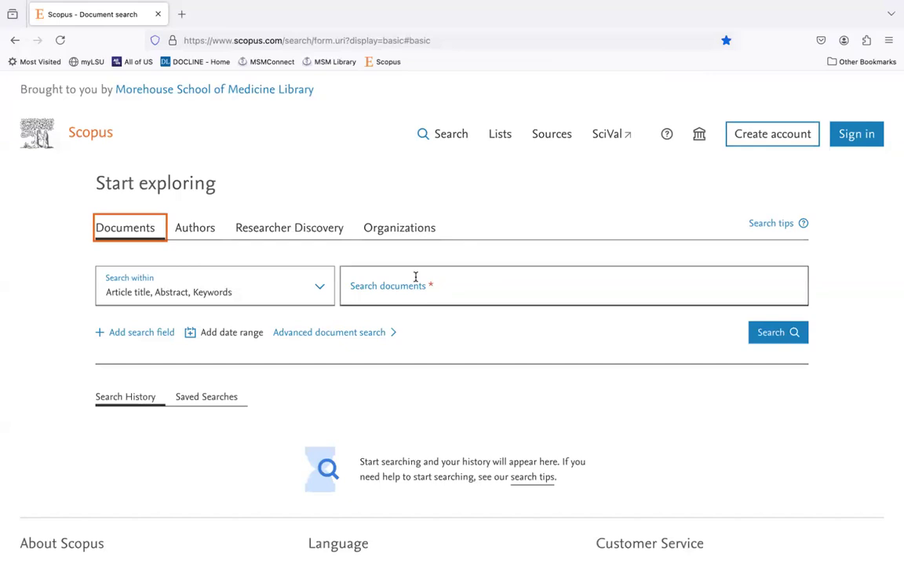
click(381, 294)
text("cli)
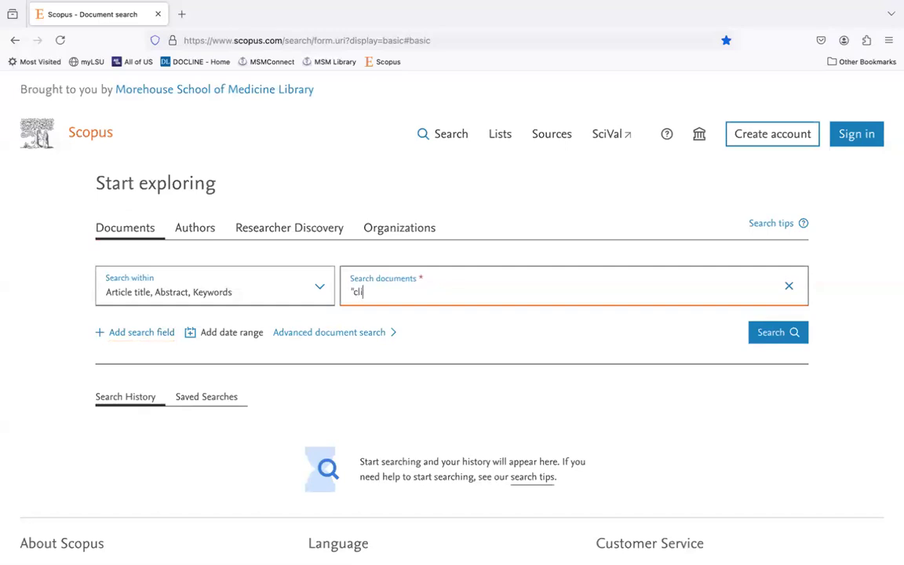
text(mate change")
- Add a second search field combined with AND and enter cancer as its term
click(104, 334)
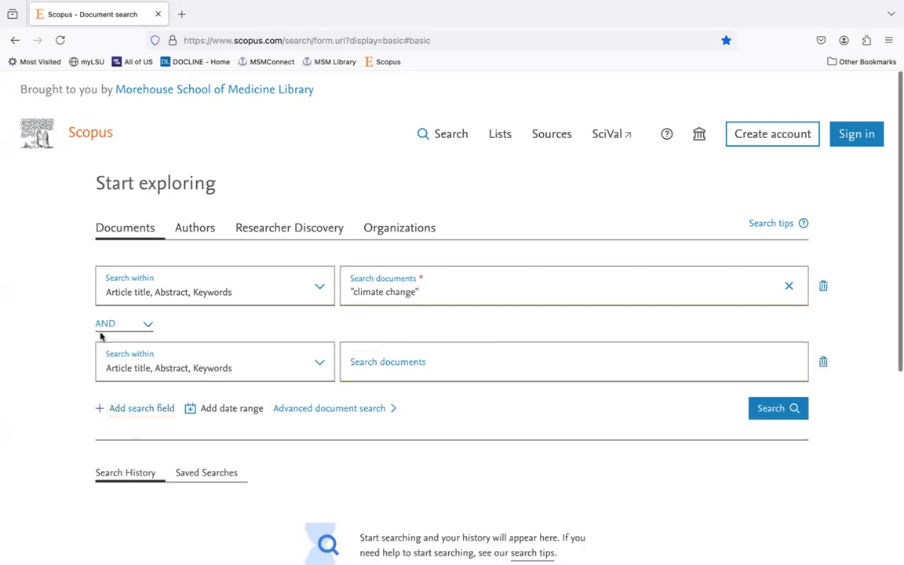
click(431, 368)
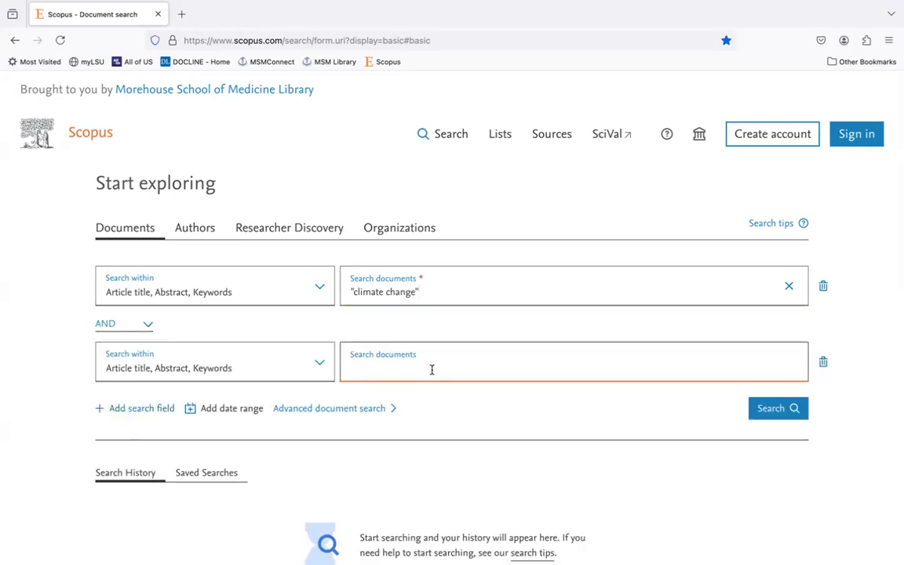
text(cancer)
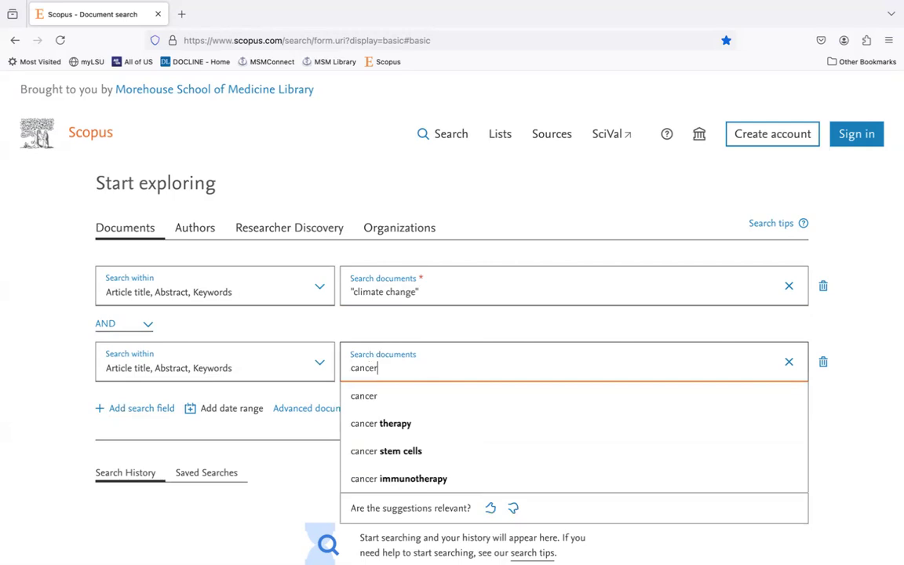
click(529, 327)
- Add a third search field combined with AND, enter urban OR cities, and run the document search
scroll(526, 328, down, 2)
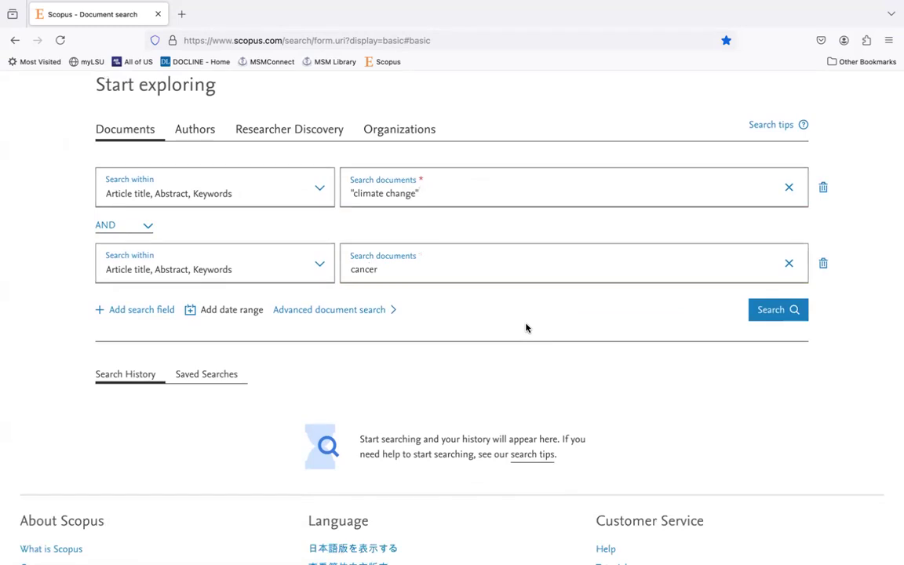
click(132, 312)
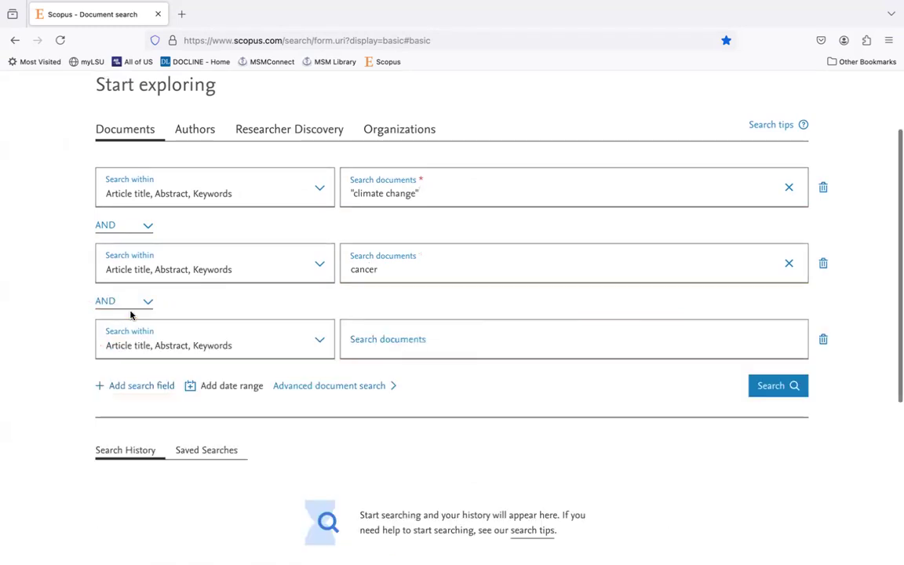
click(364, 350)
text(urban)
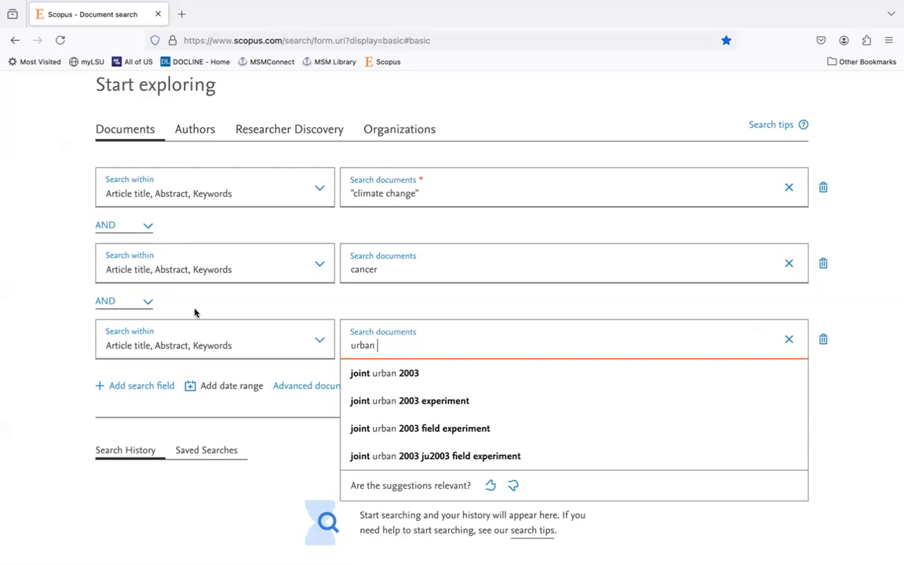
text(OR)
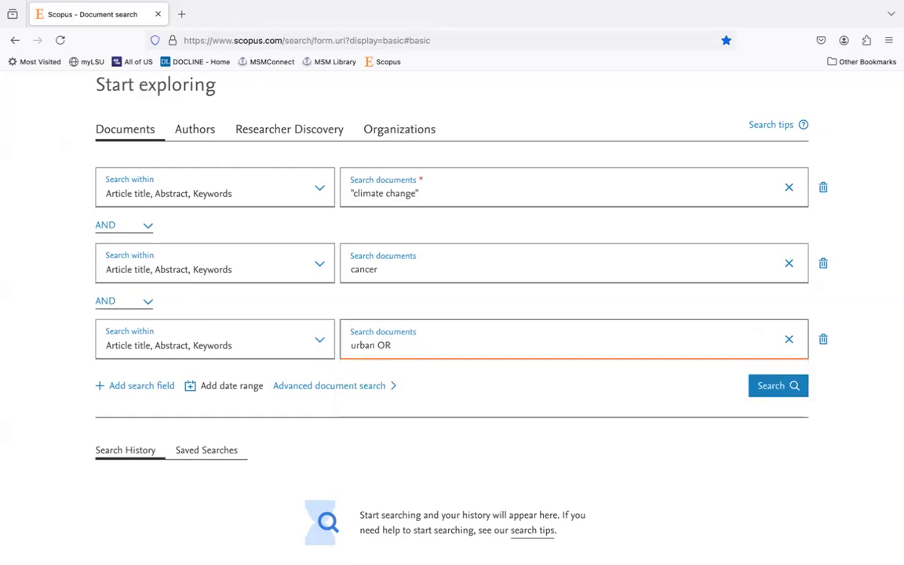
text( cities)
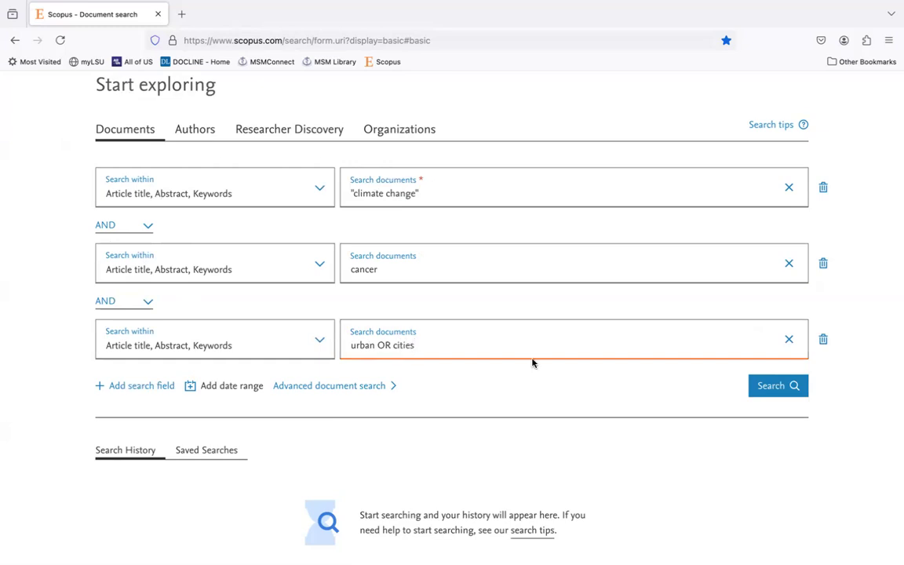
click(764, 385)
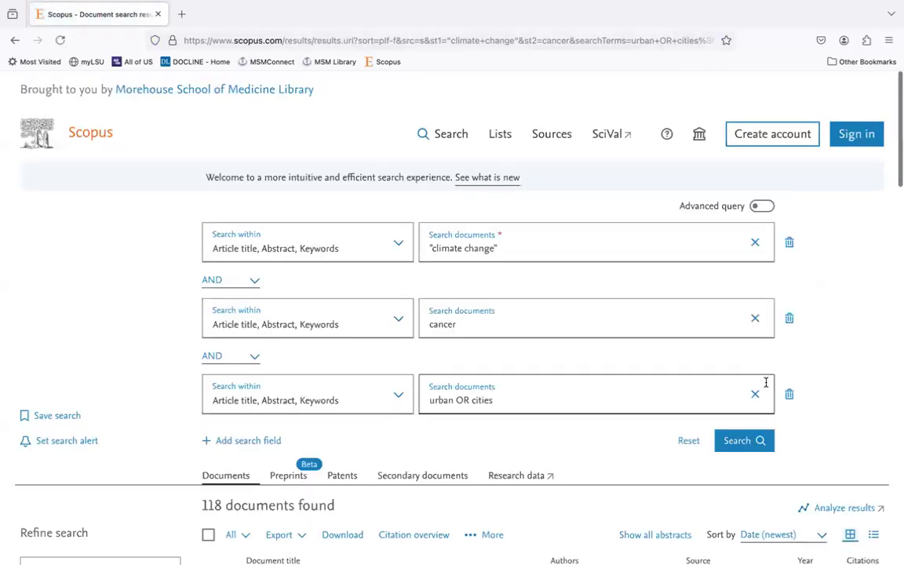
- Select English in the language filter of the search results
scroll(802, 293, down, 2)
scroll(801, 294, down, 1)
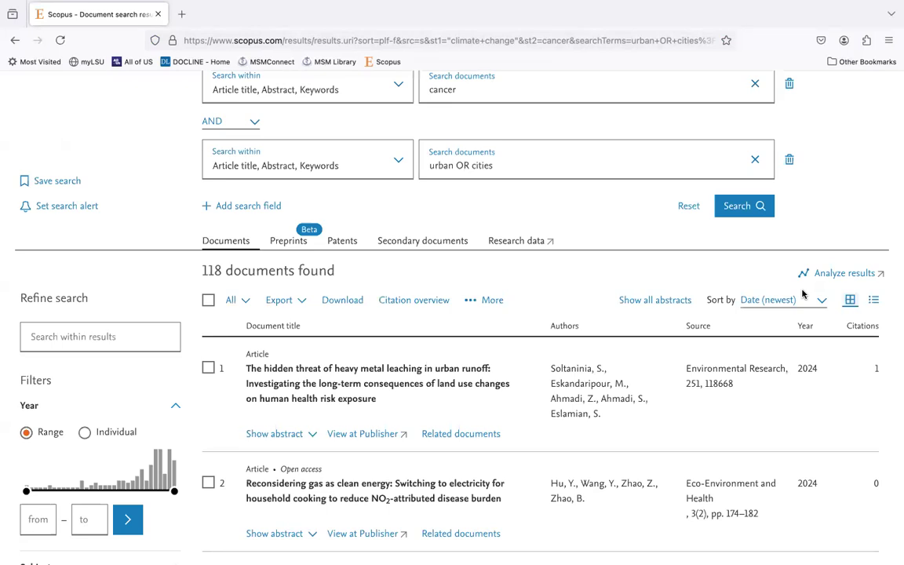
scroll(143, 371, down, 3)
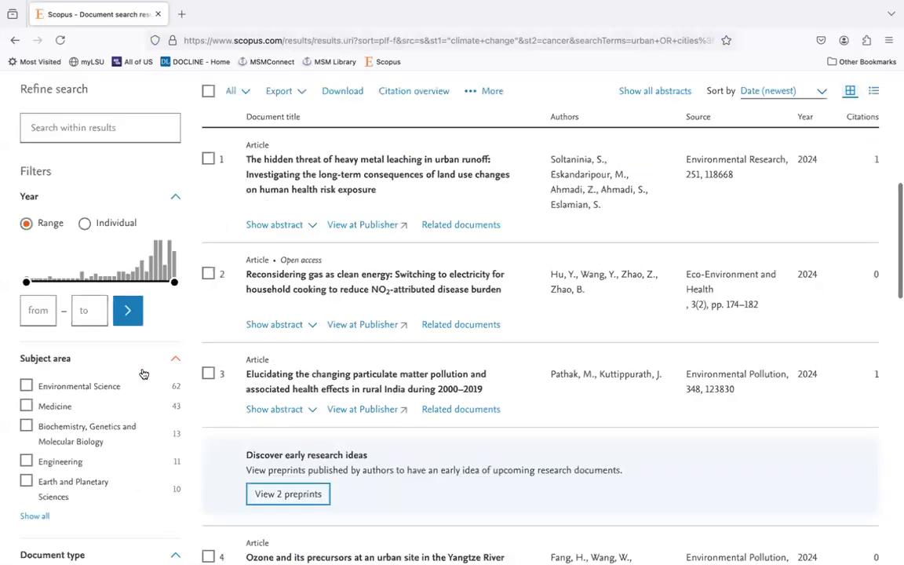
scroll(144, 374, down, 3)
scroll(57, 345, down, 3)
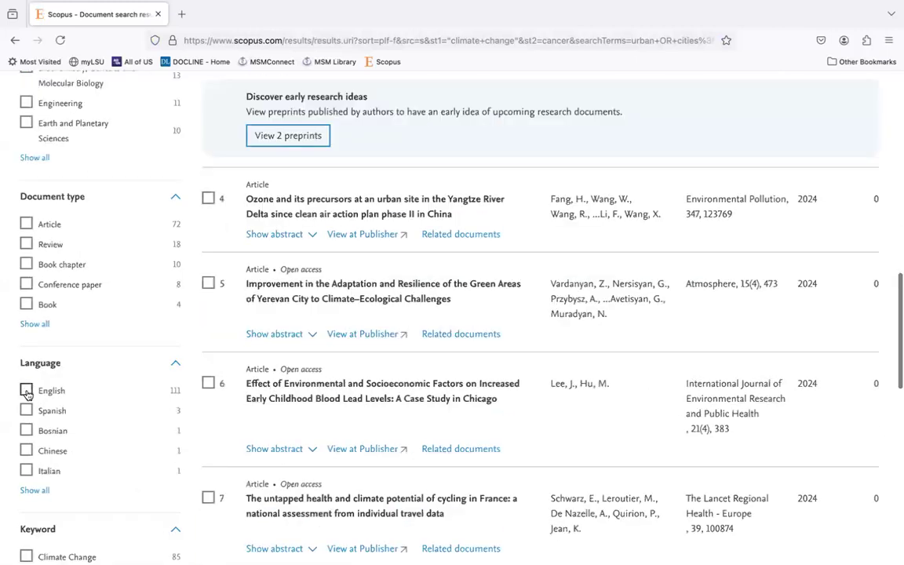
click(26, 390)
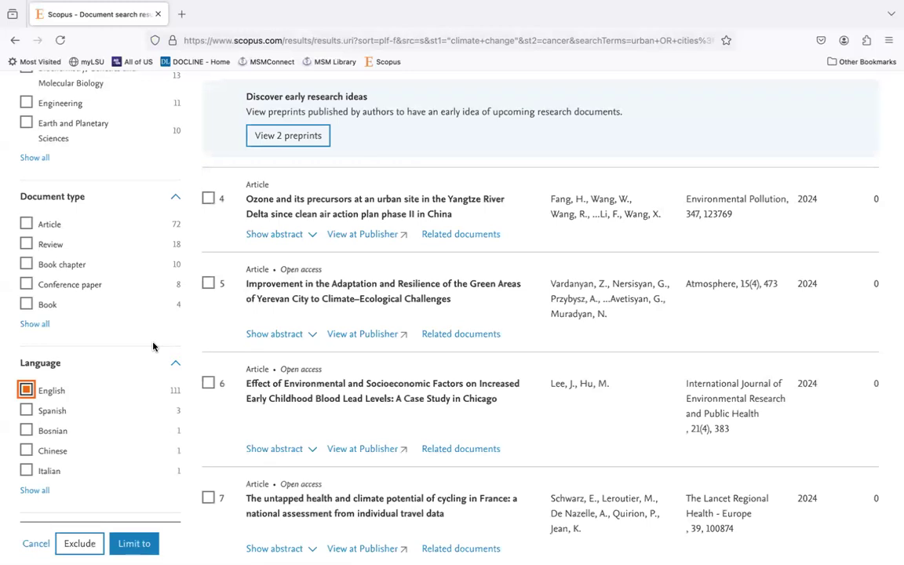
- Enter 2014 to 2024 as the publication year range and limit the results with the selected language filter
scroll(153, 346, up, 5)
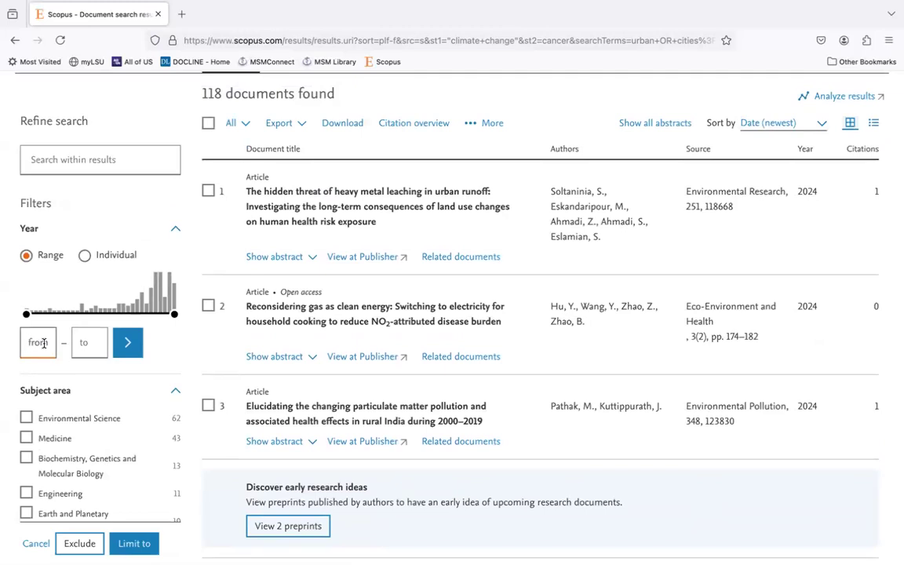
text(2014)
click(87, 343)
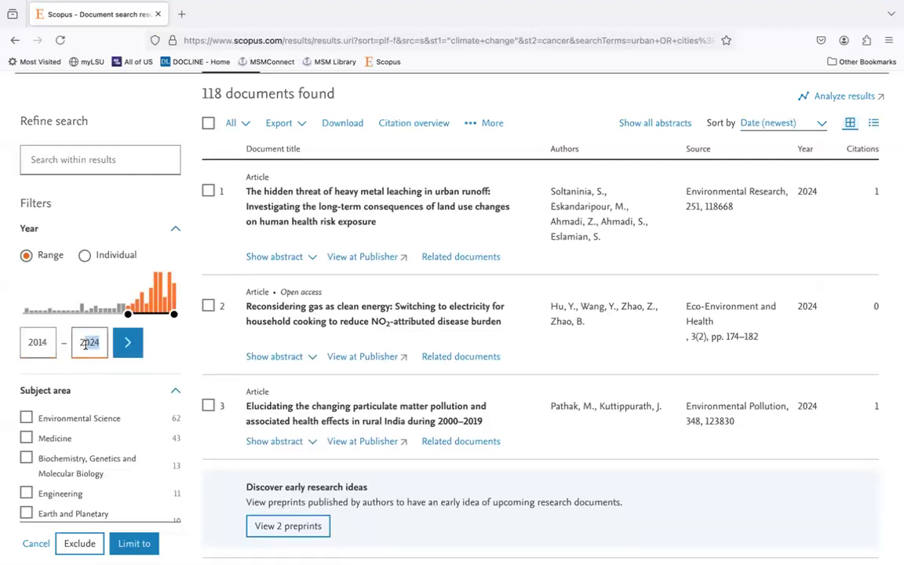
click(133, 350)
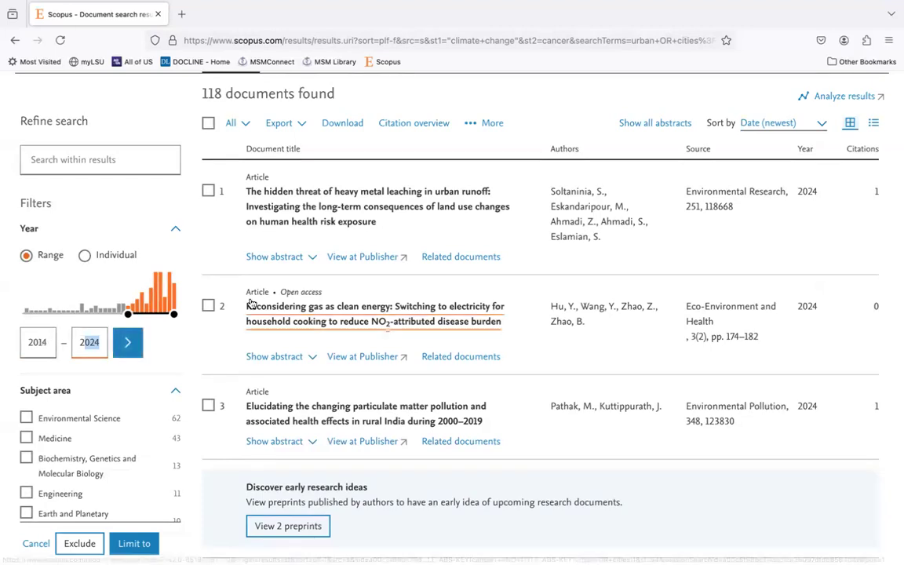
scroll(251, 303, down, 3)
scroll(251, 303, down, 10)
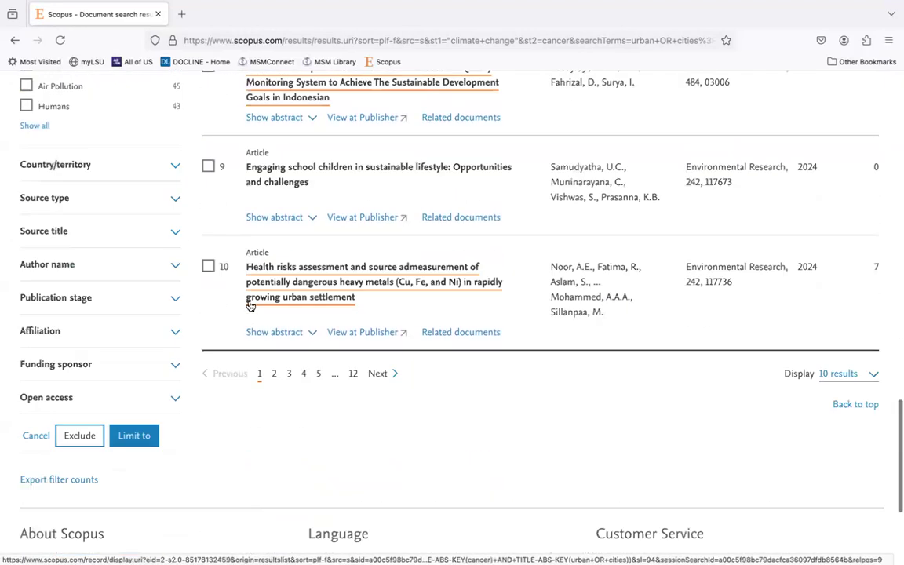
click(135, 354)
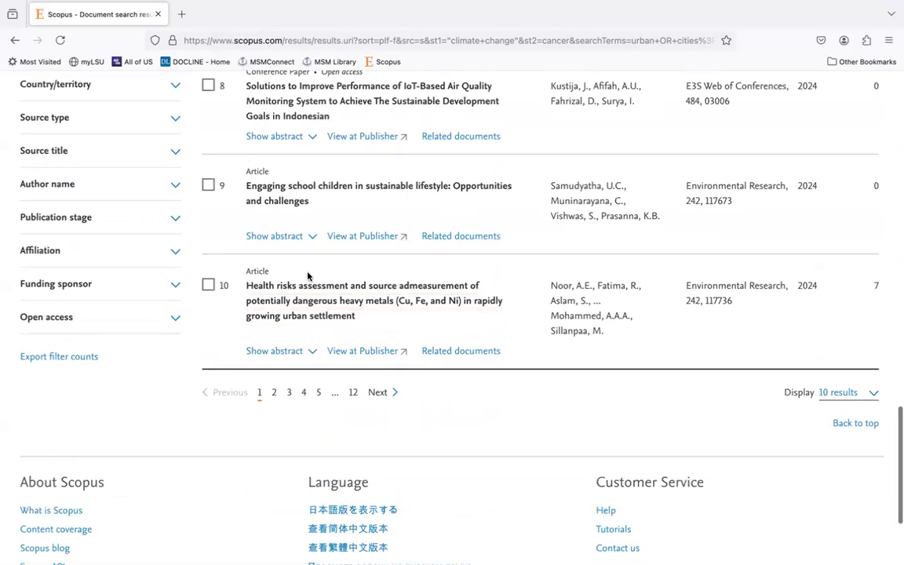
- Limit the search results to the Article document type
scroll(307, 275, up, 10)
scroll(307, 274, down, 4)
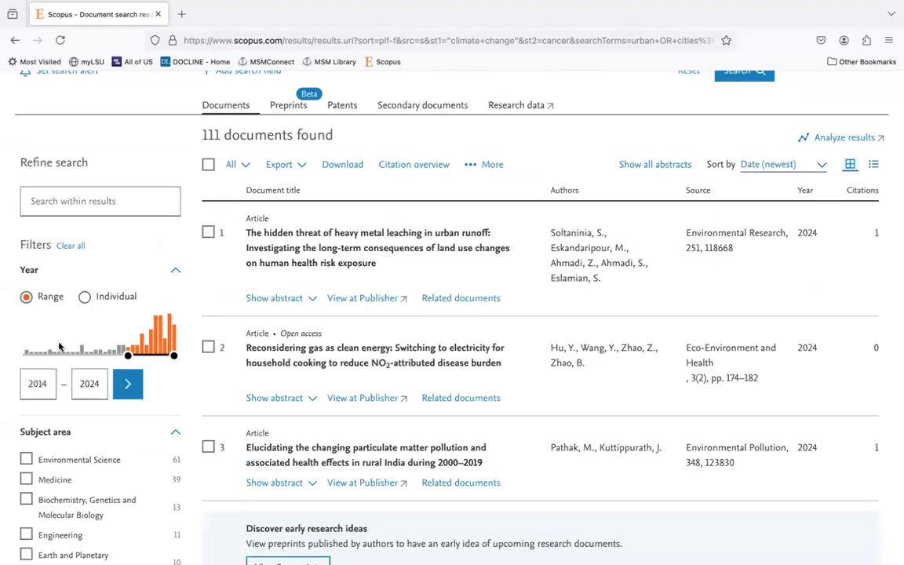
scroll(153, 334, down, 3)
scroll(153, 334, down, 5)
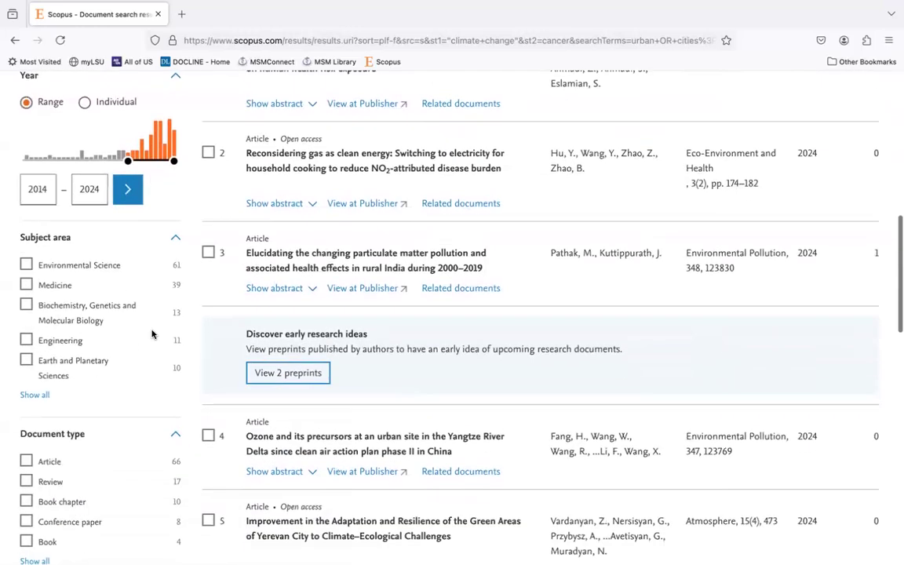
click(26, 309)
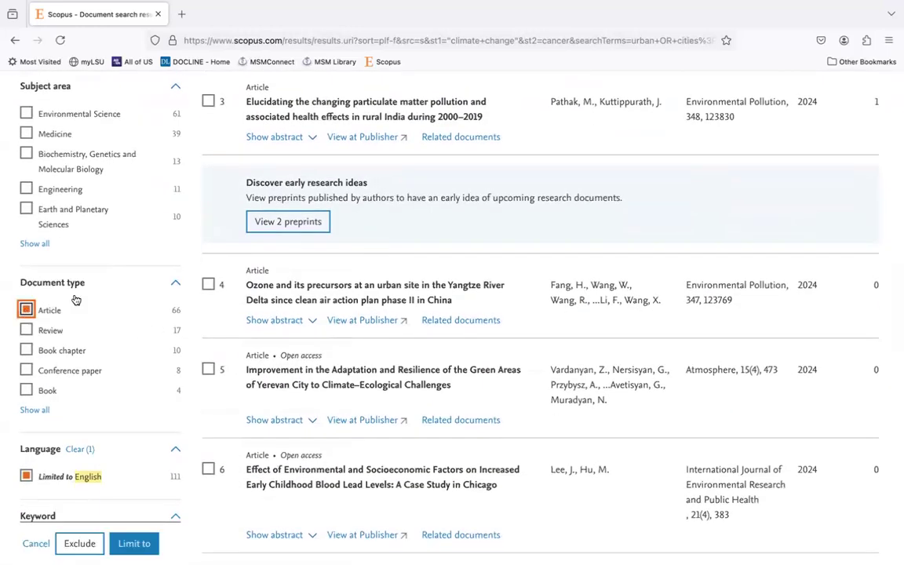
scroll(87, 296, down, 3)
click(135, 542)
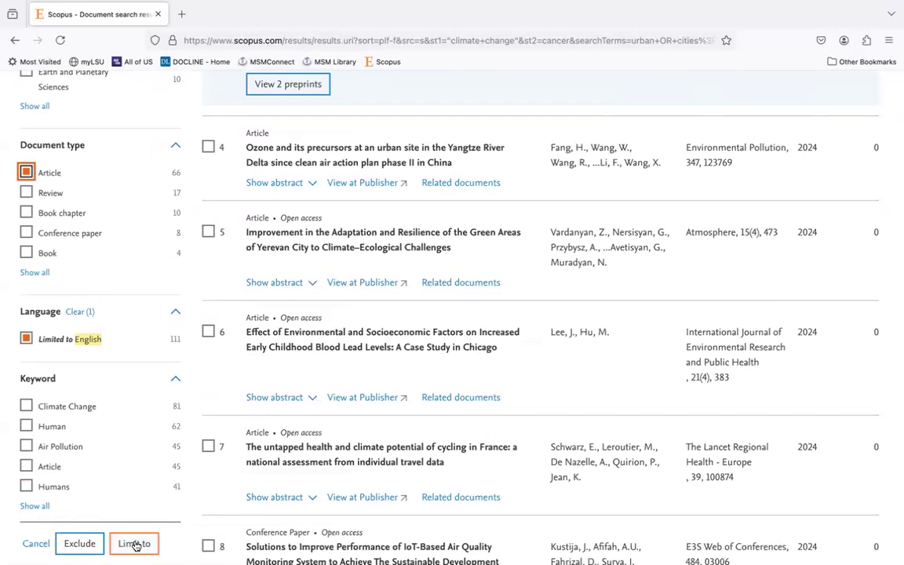
- Sort the filtered results by Cited by (highest)
scroll(136, 546, up, 2)
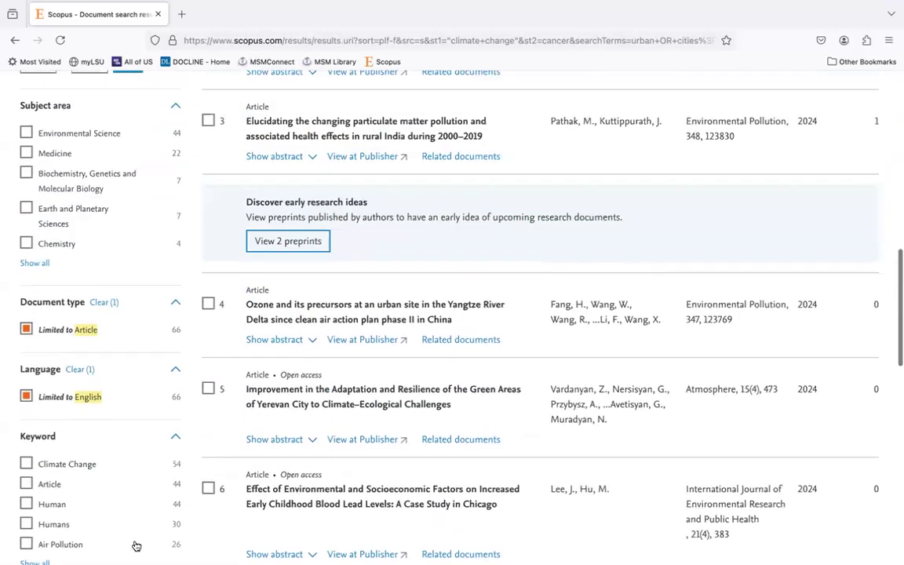
scroll(135, 545, up, 6)
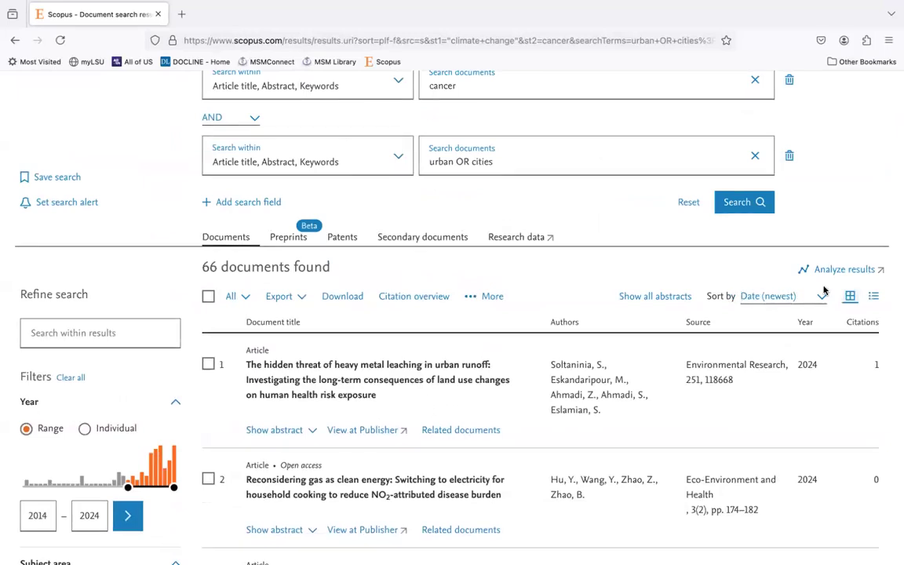
click(744, 296)
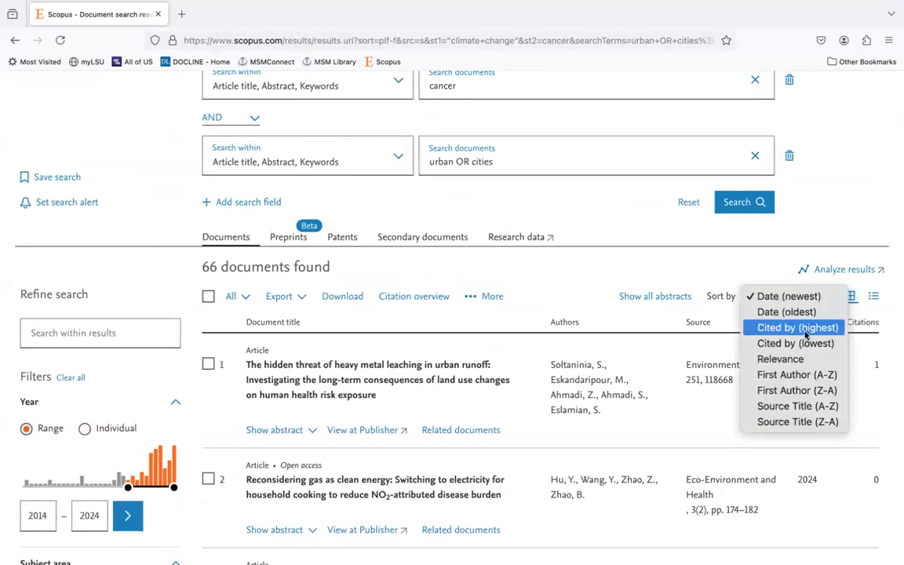
click(805, 329)
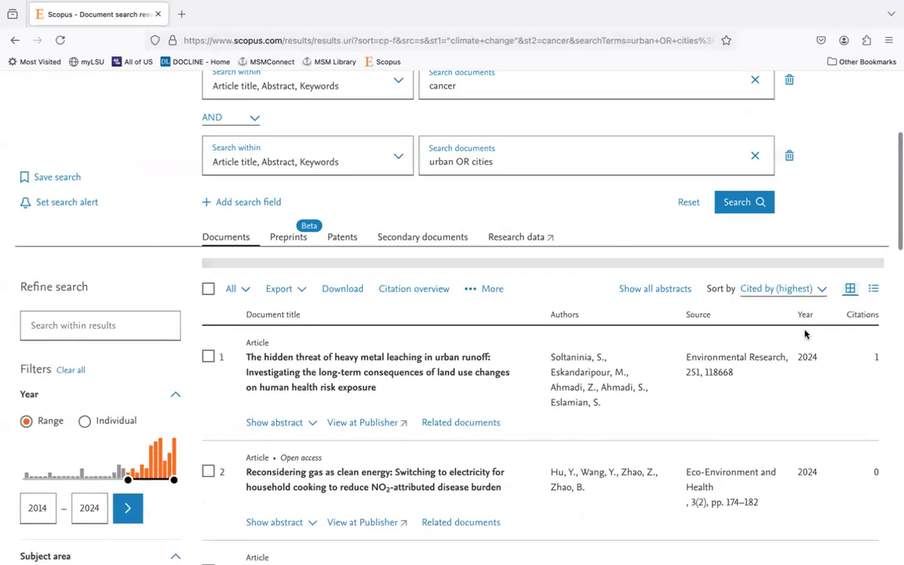
- Select the ten most cited articles on the first page of search results
scroll(805, 332, down, 3)
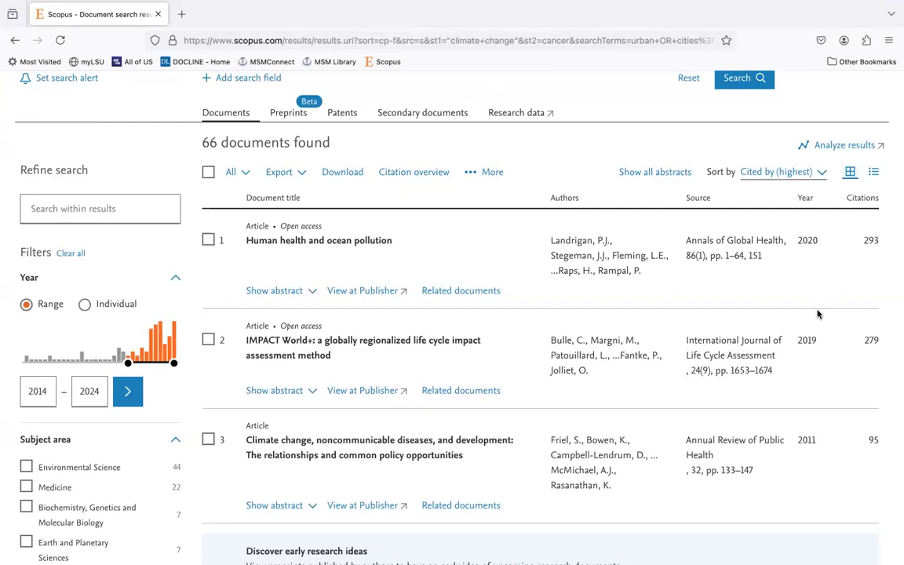
click(208, 239)
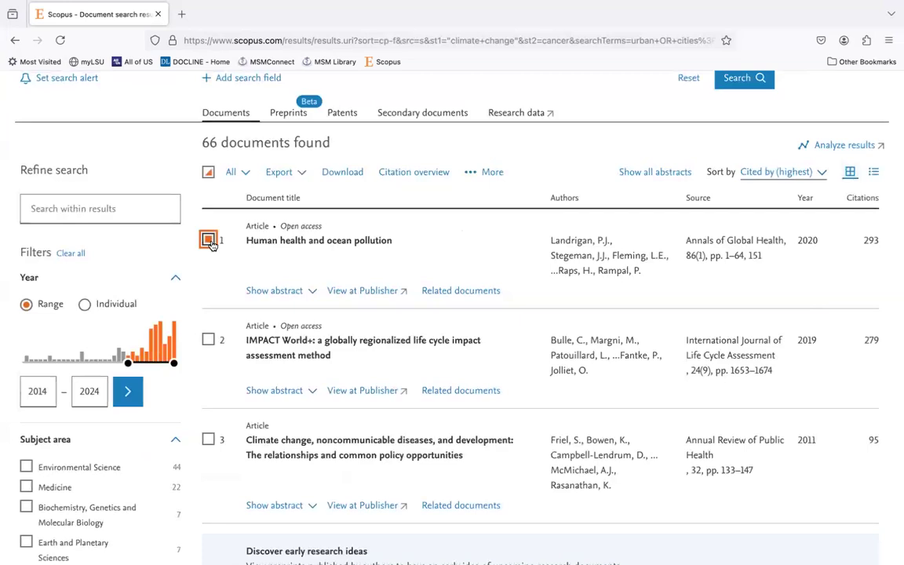
click(208, 340)
scroll(209, 343, down, 2)
click(209, 343)
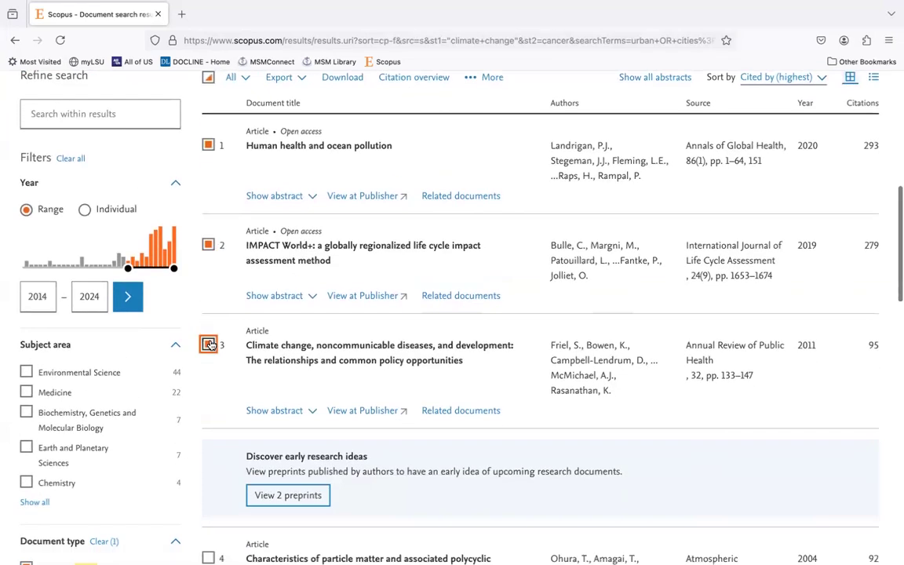
scroll(208, 343, down, 3)
click(209, 318)
click(208, 417)
scroll(211, 421, down, 3)
click(208, 393)
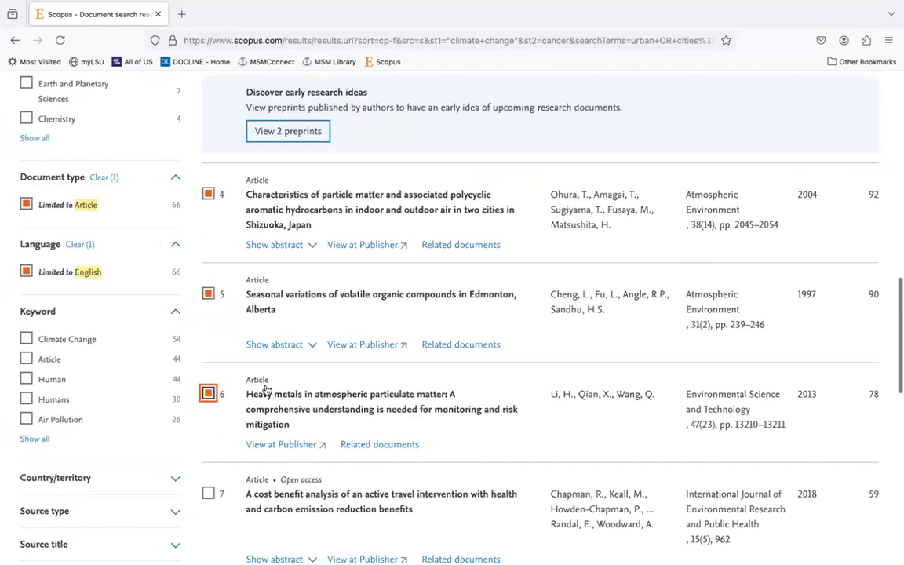
scroll(244, 353, down, 2)
click(209, 382)
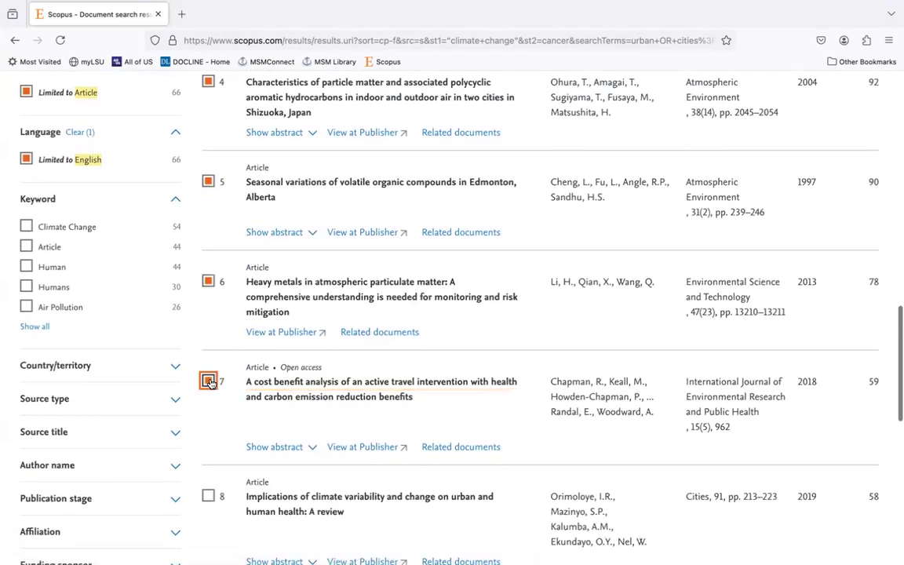
scroll(209, 380, down, 3)
click(208, 360)
click(208, 472)
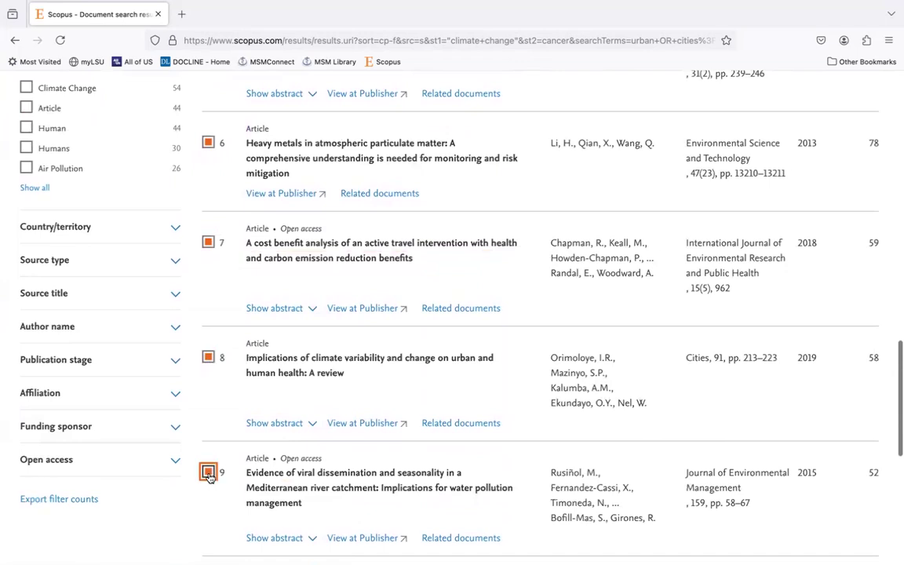
scroll(209, 475, down, 3)
click(209, 422)
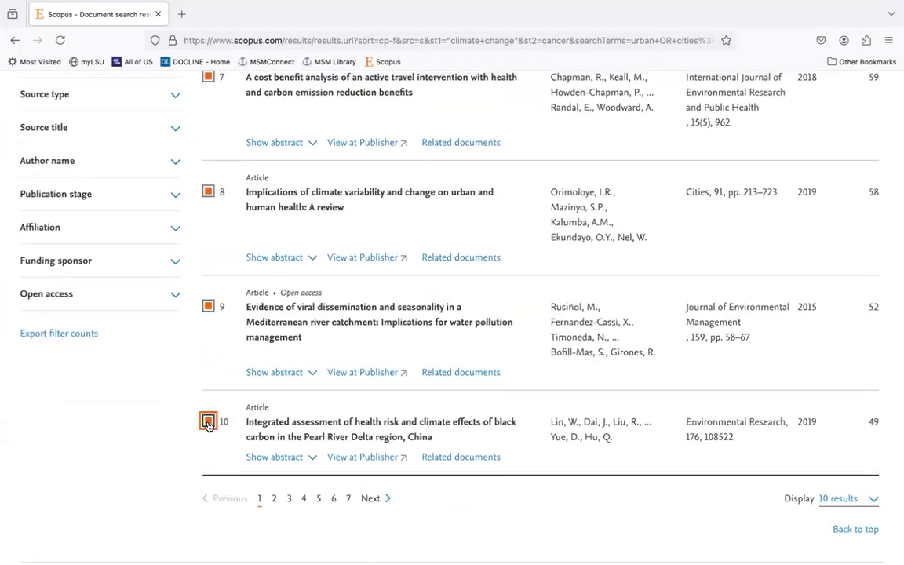
- Start an EndNote (RIS) export of the selected articles
scroll(473, 298, up, 2)
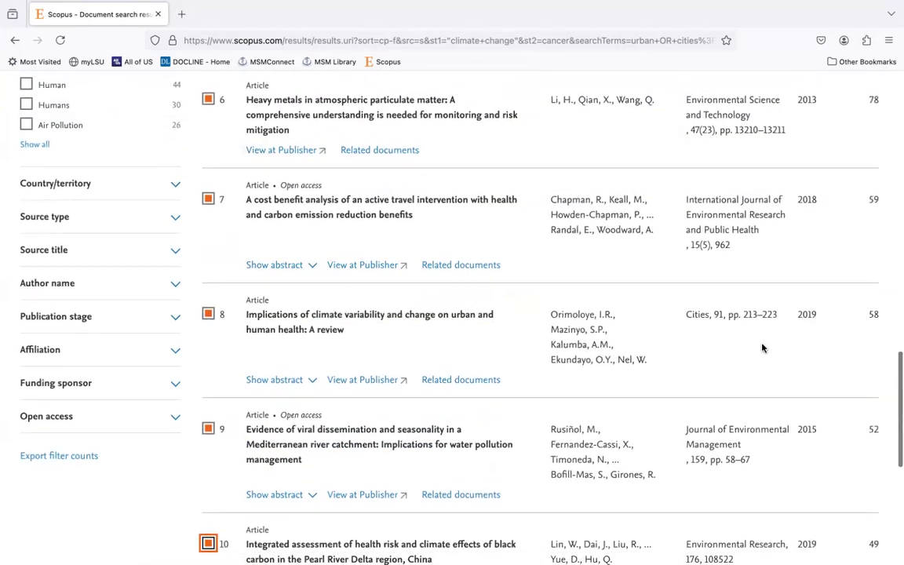
scroll(858, 315, up, 5)
scroll(857, 315, up, 4)
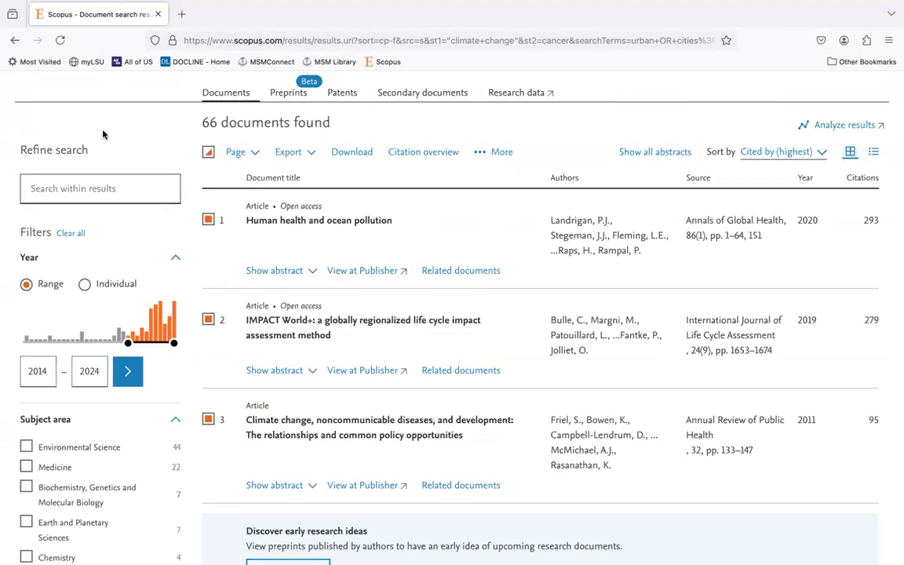
click(309, 154)
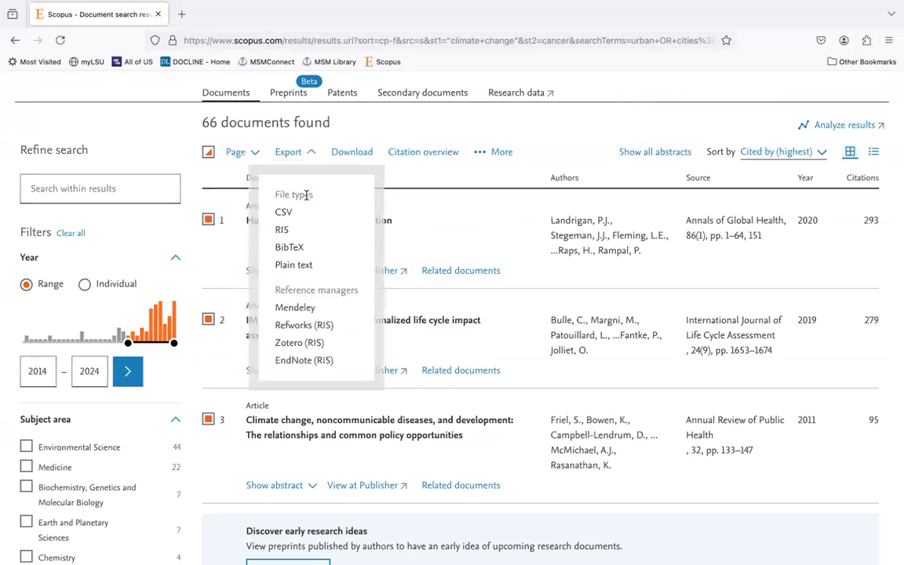
click(303, 360)
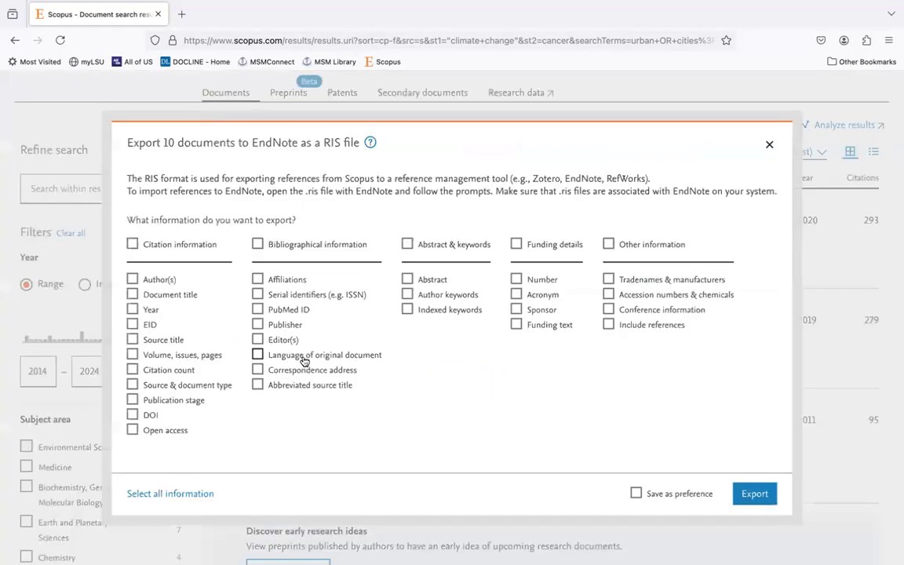
- Include all citation information, abstract and keywords, and the PubMed ID, and export the RIS file
click(132, 244)
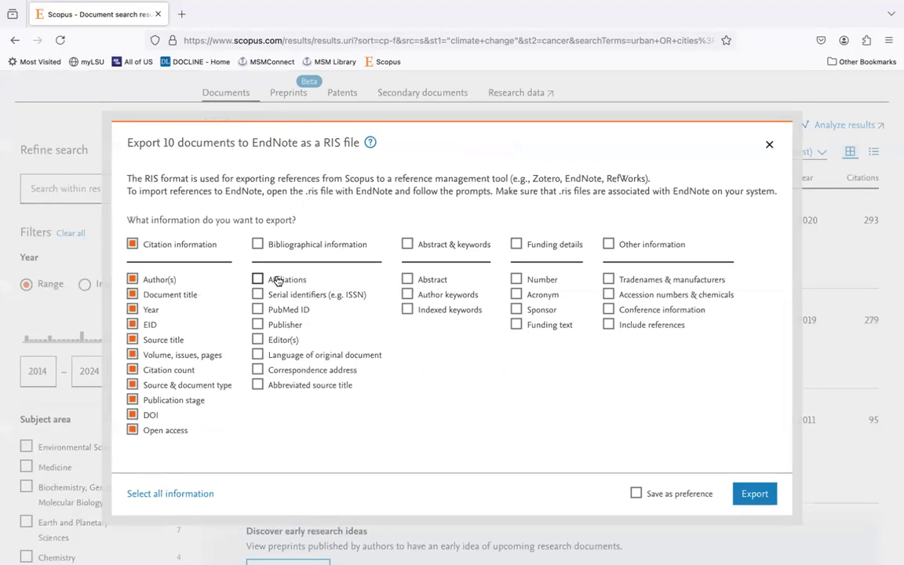
click(407, 244)
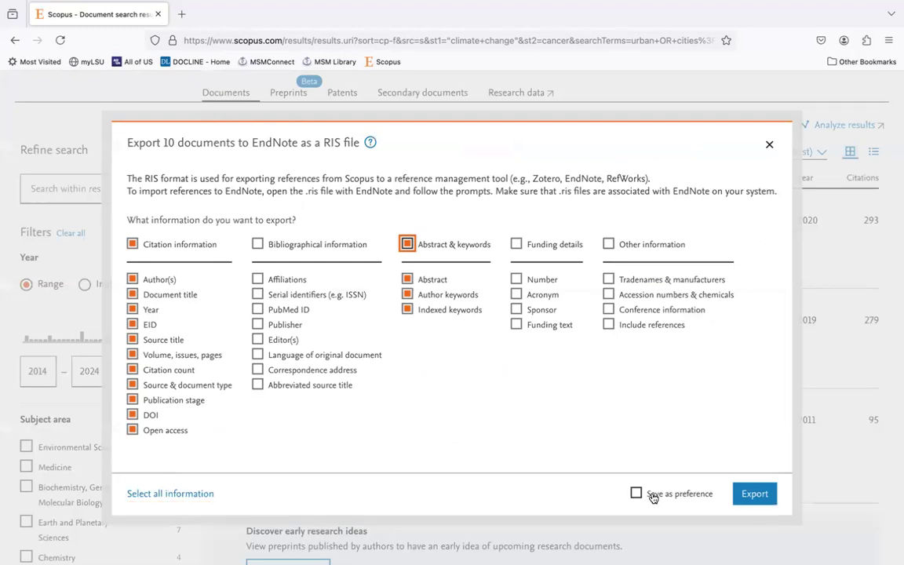
click(259, 310)
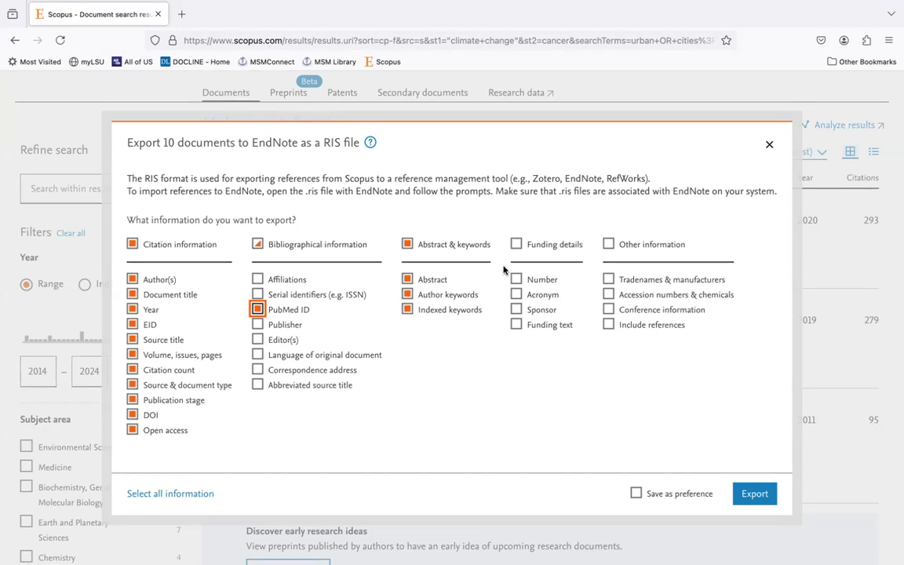
click(757, 497)
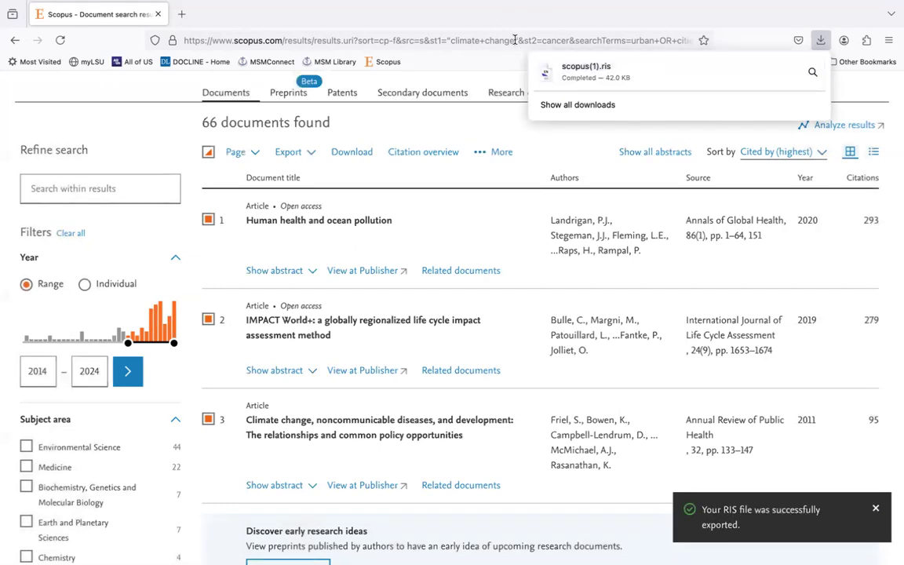
- Open the downloaded scopus(1).ris file in EndNote and widen the list of imported references
click(665, 38)
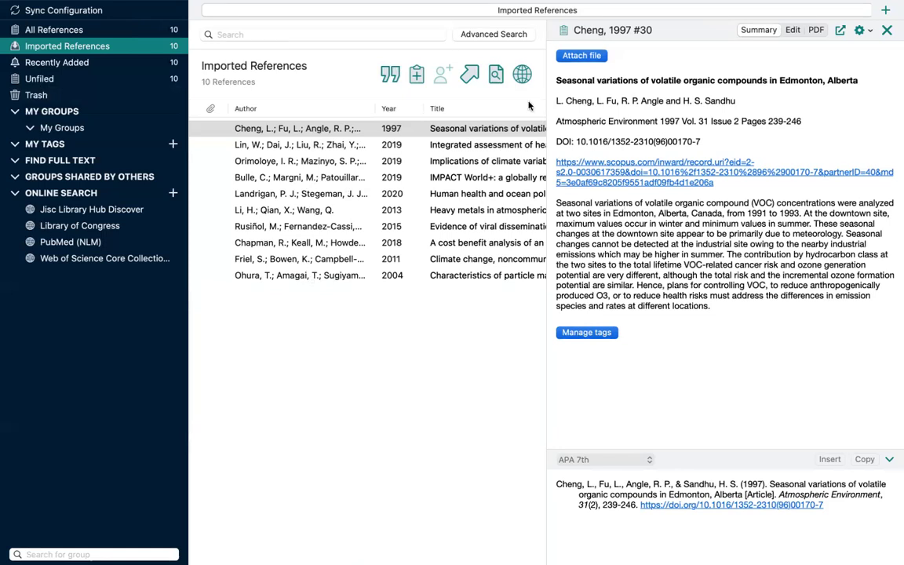
drag(544, 391, 646, 353)
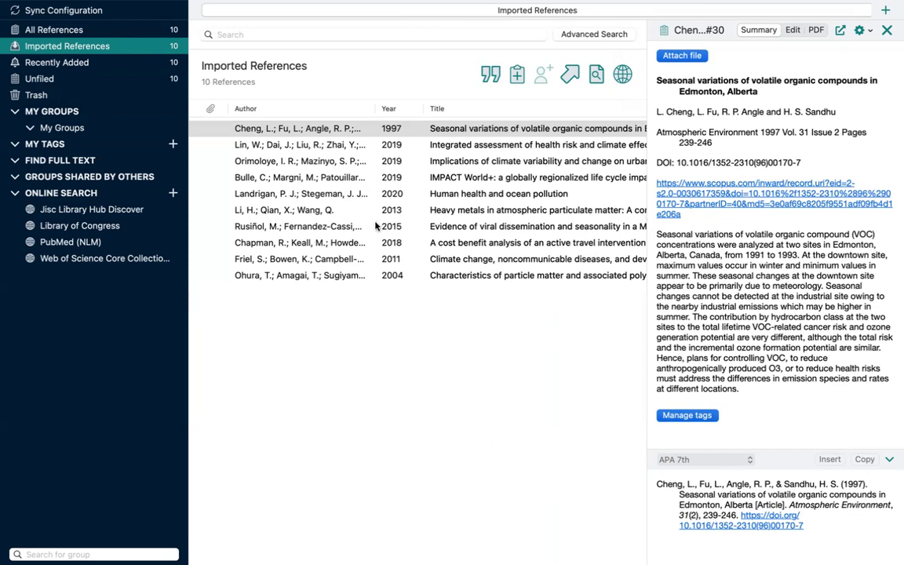
- Sort the imported references by author in ascending order
scroll(364, 181, right, 2)
scroll(364, 182, left, 2)
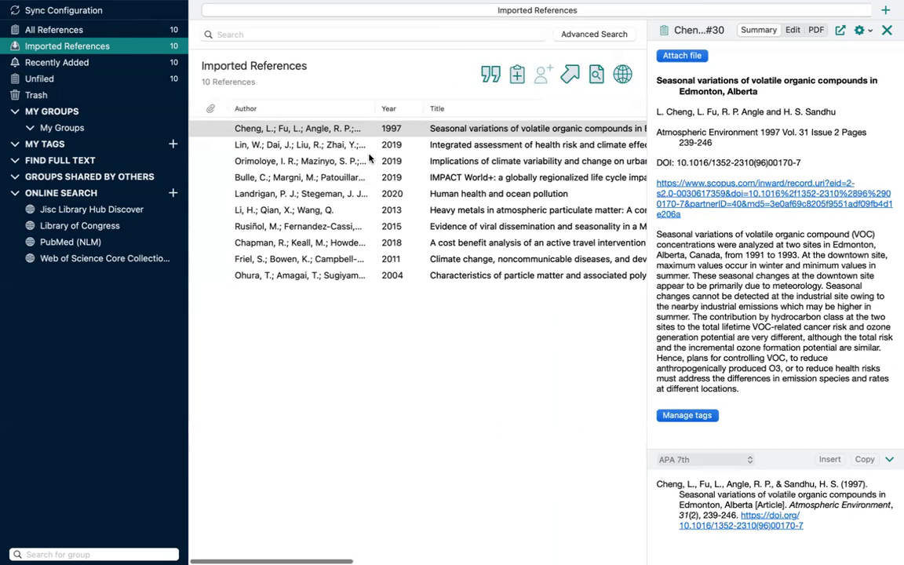
click(403, 114)
click(404, 115)
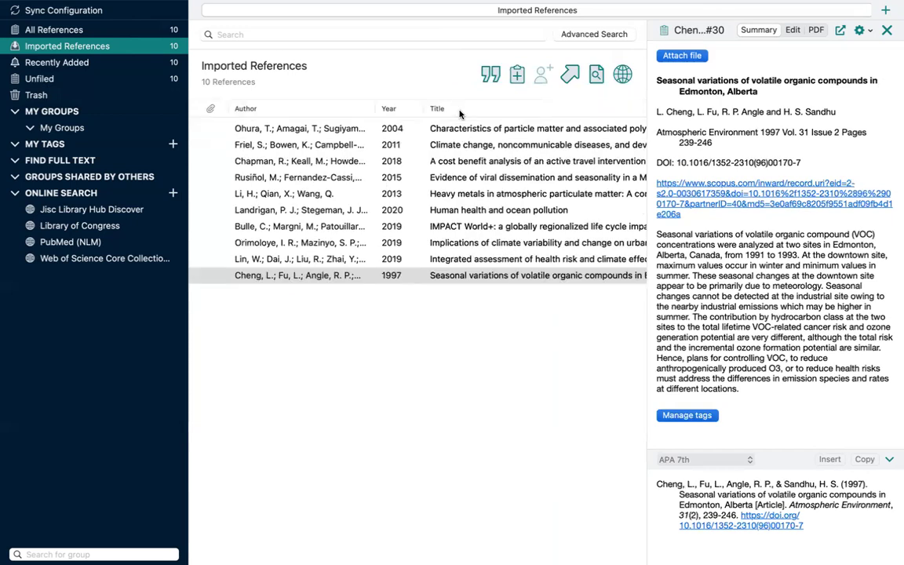
click(317, 112)
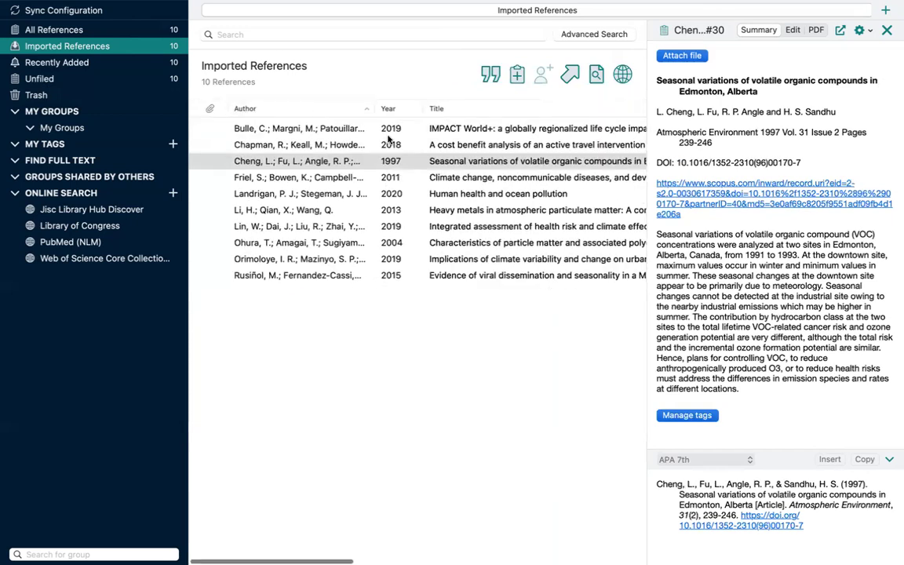
- Rate the reference "Seasonal variations of volatile organic compounds in Edmonton, Alberta" with five stars
scroll(388, 141, right, 10)
scroll(387, 139, right, 12)
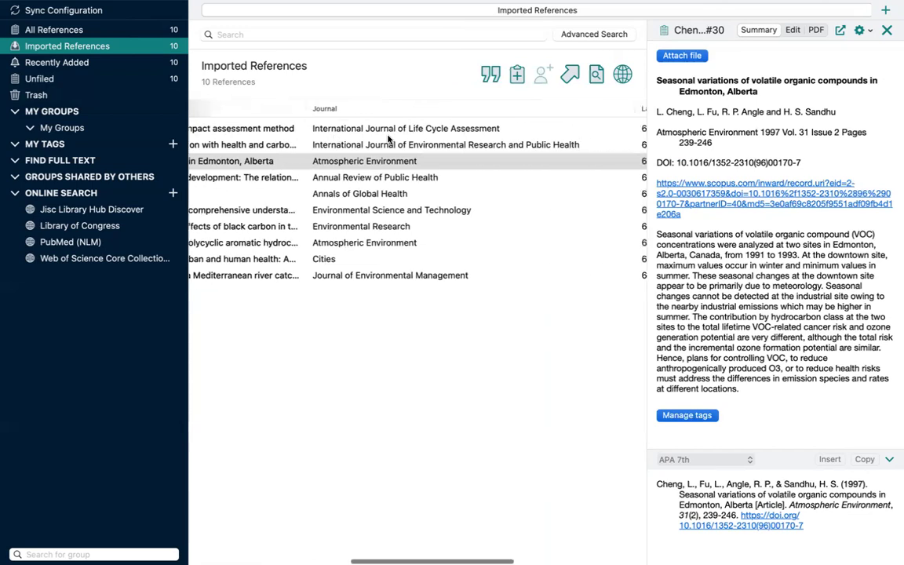
scroll(388, 139, right, 4)
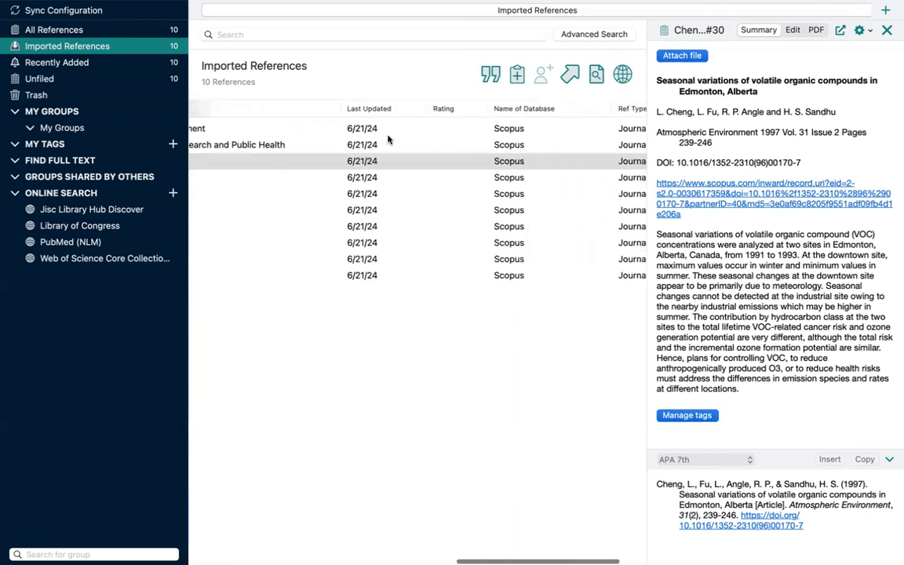
scroll(389, 138, right, 4)
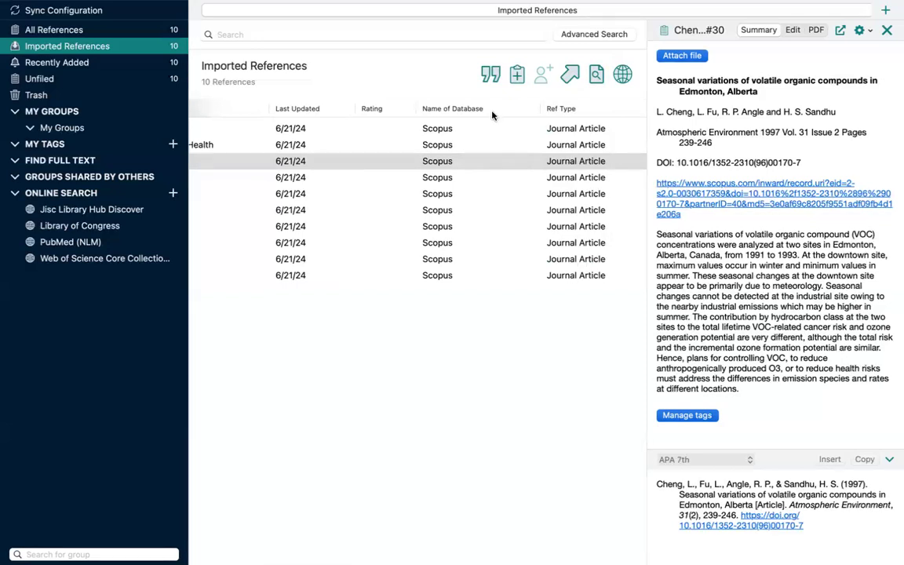
click(375, 160)
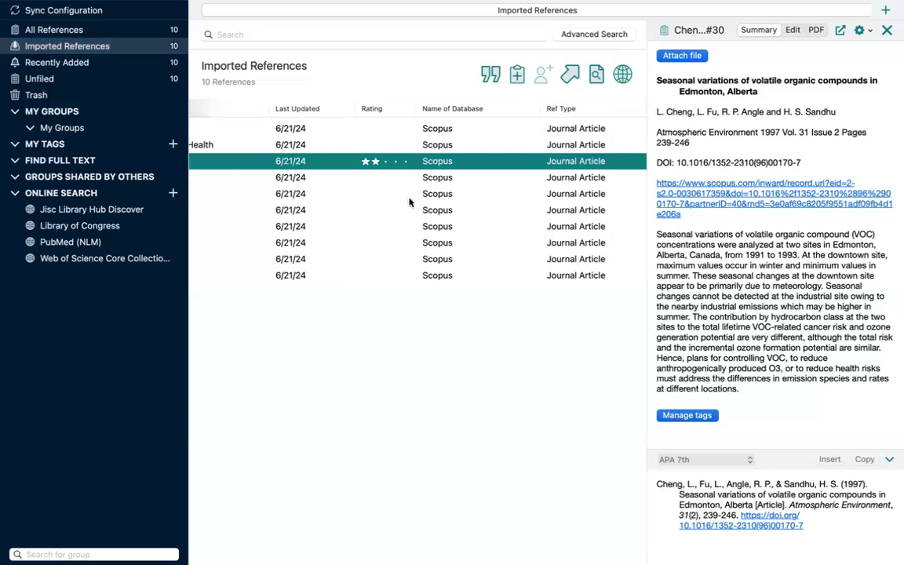
scroll(400, 196, left, 5)
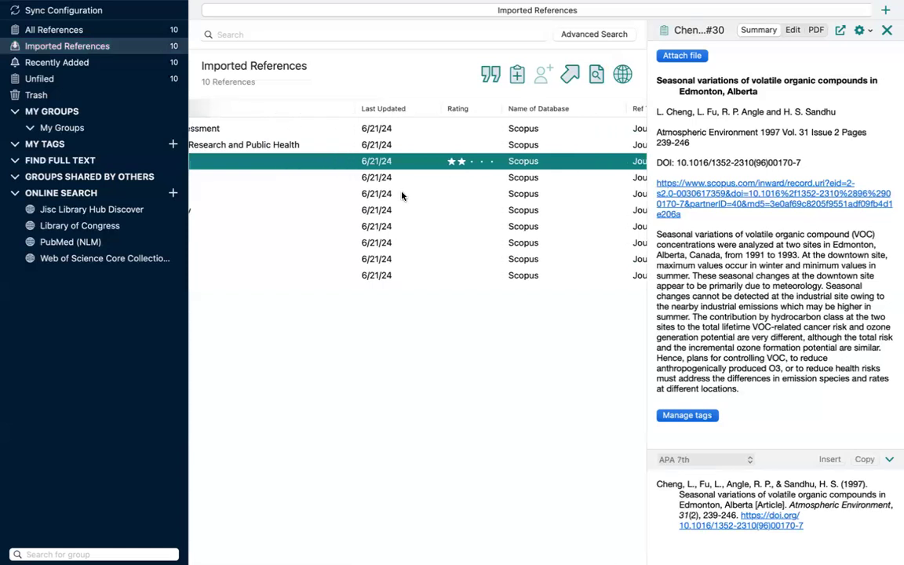
scroll(542, 171, left, 5)
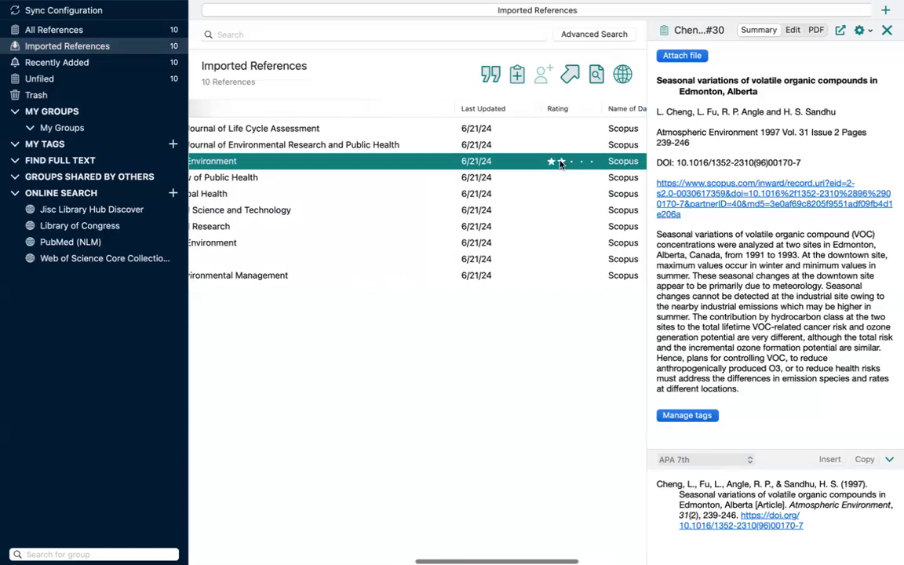
click(590, 162)
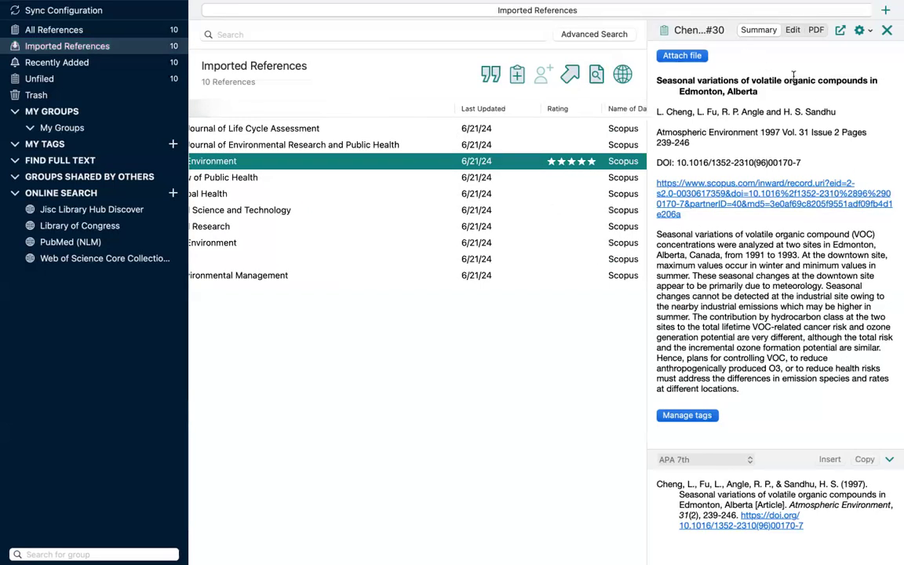
- Change the reference preview layout to Split Horizontally and look through the selected article's summary
click(861, 36)
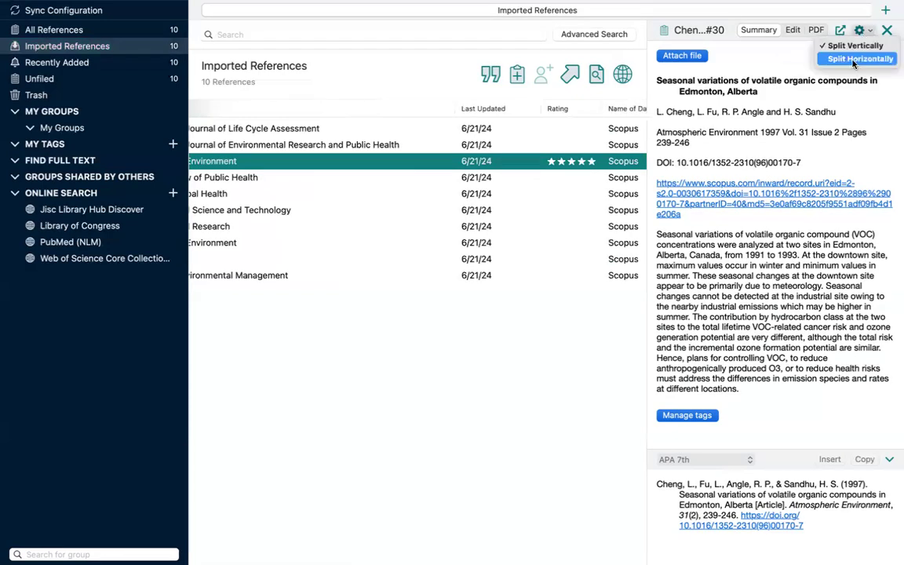
click(858, 59)
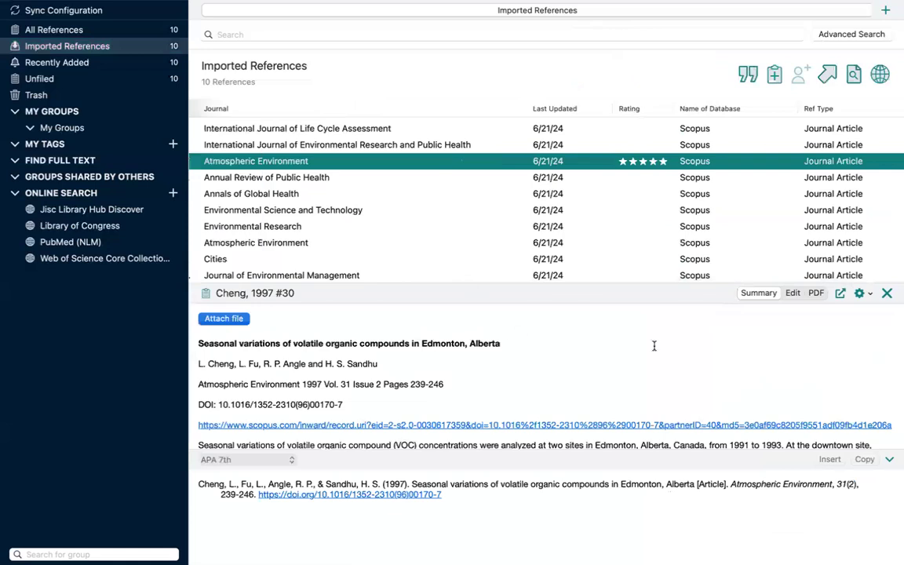
scroll(628, 369, down, 5)
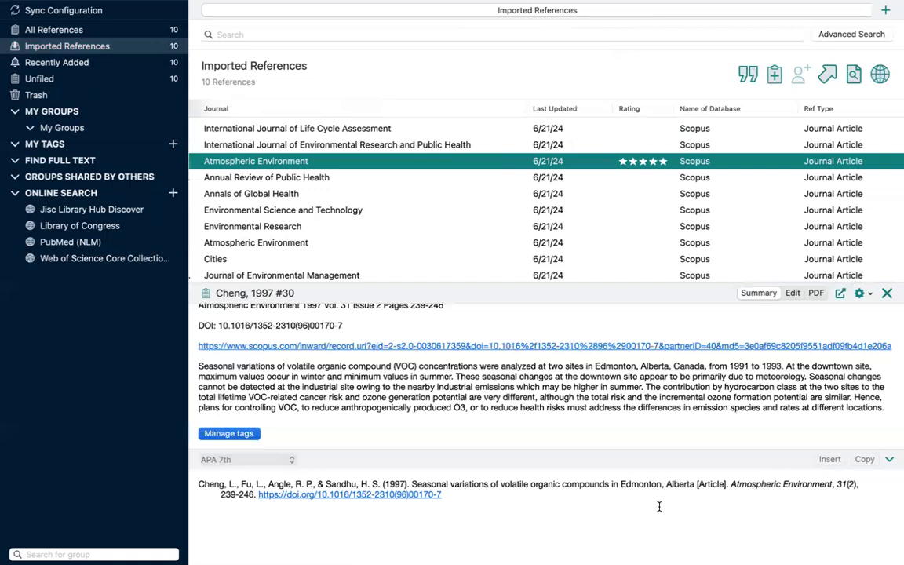
scroll(598, 382, up, 1)
scroll(599, 381, up, 5)
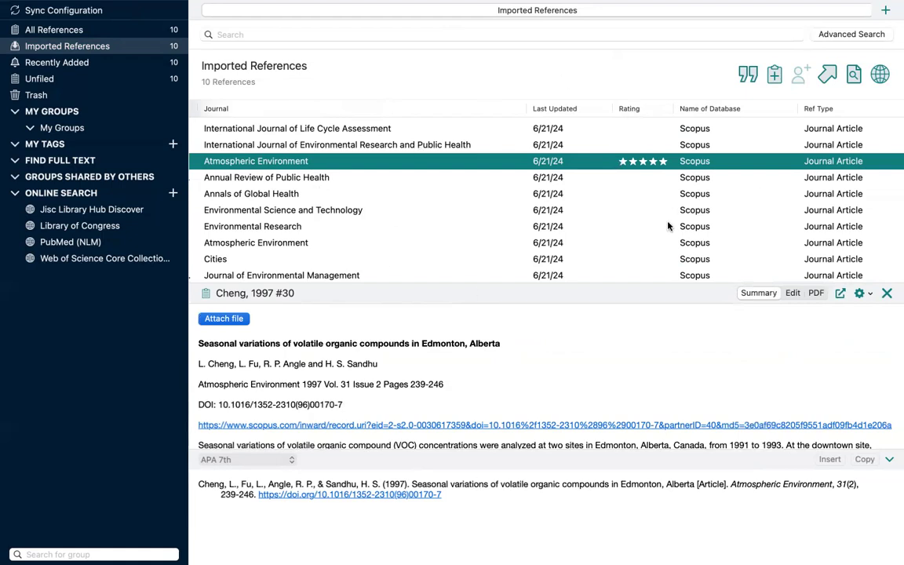
click(863, 294)
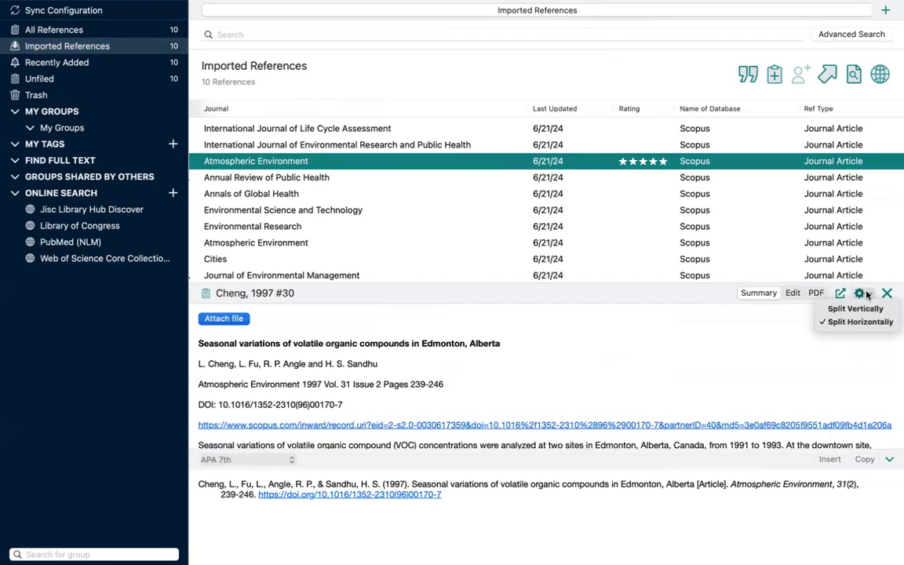
click(679, 349)
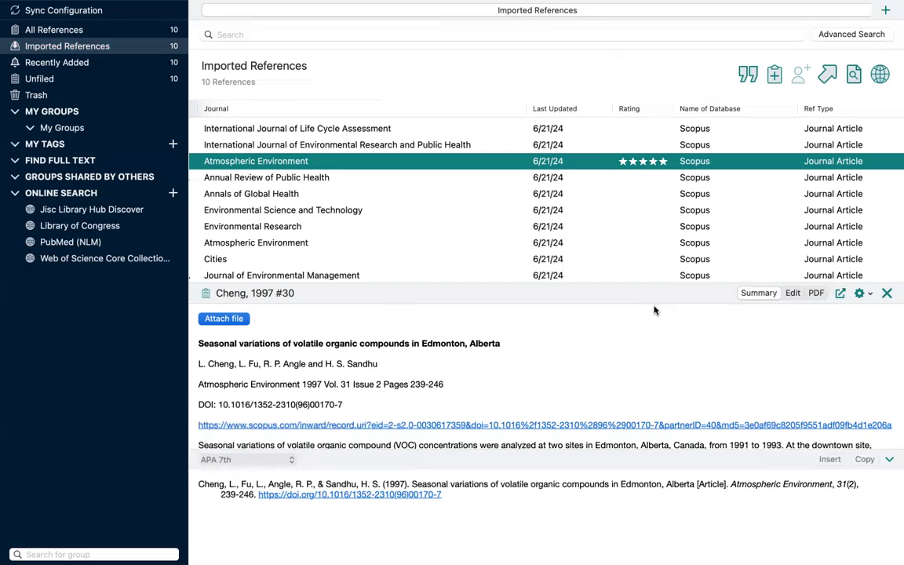
- Read further in the selected article's summary and review the available citation styles, keeping APA 7th for the preview
scroll(671, 345, down, 2)
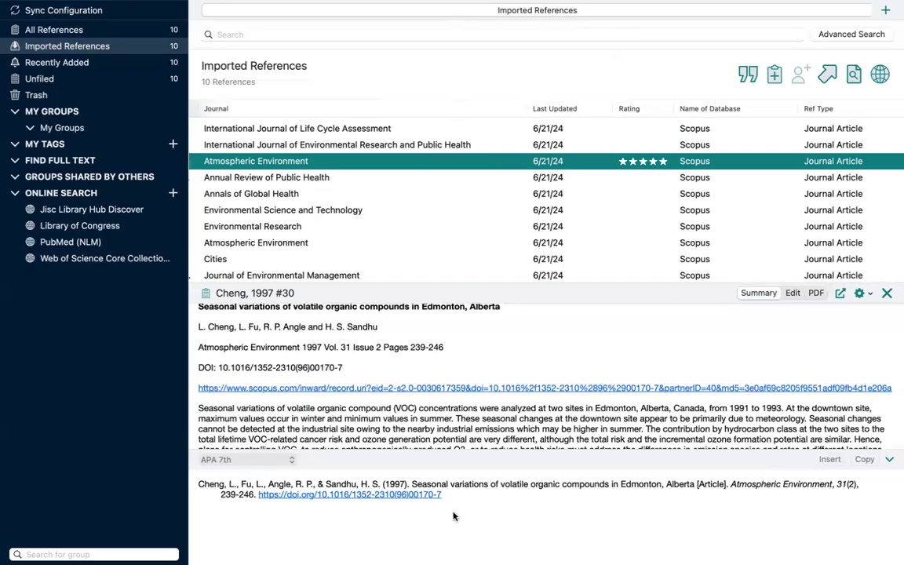
click(256, 460)
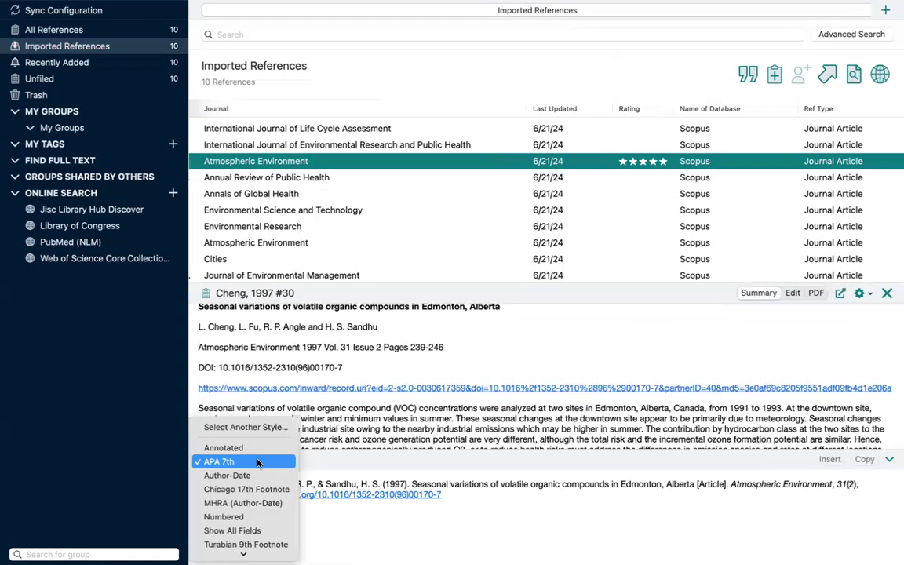
click(257, 461)
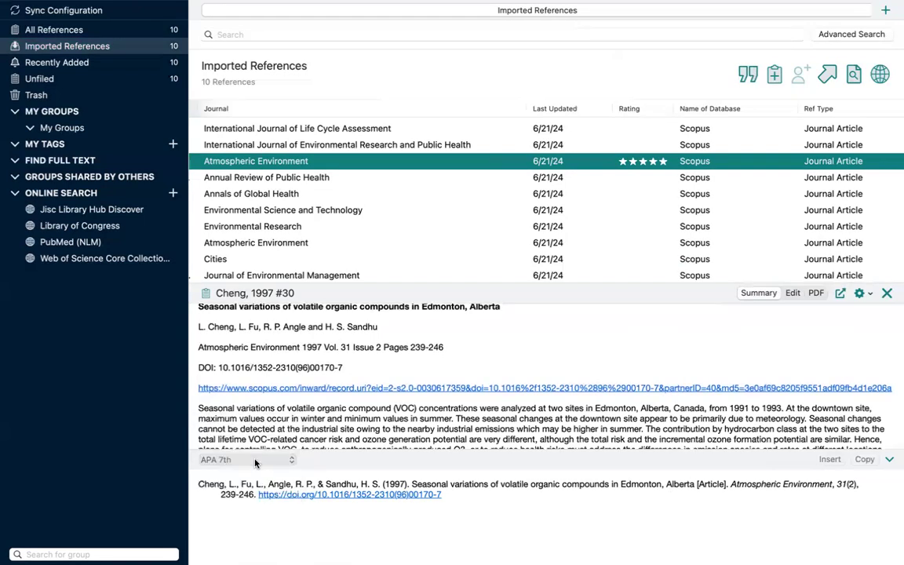
click(255, 461)
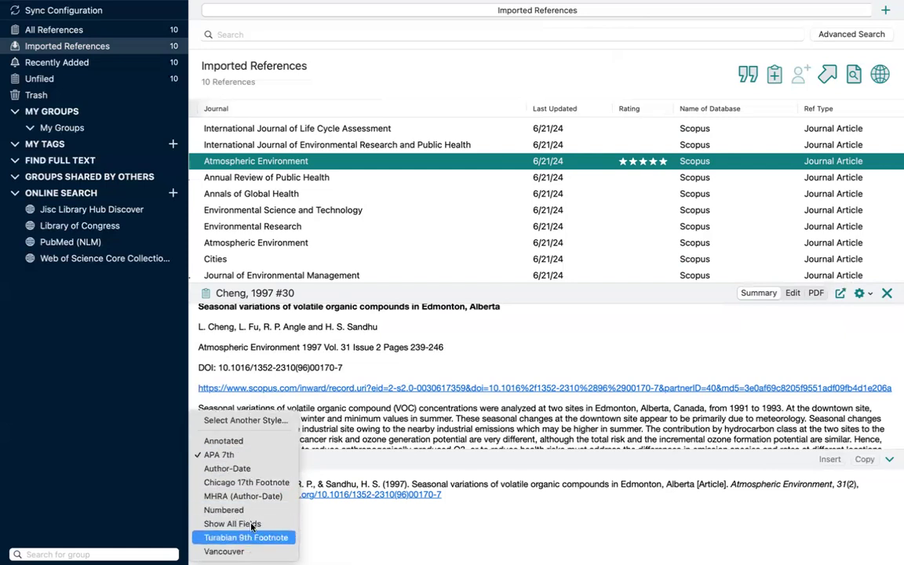
click(250, 420)
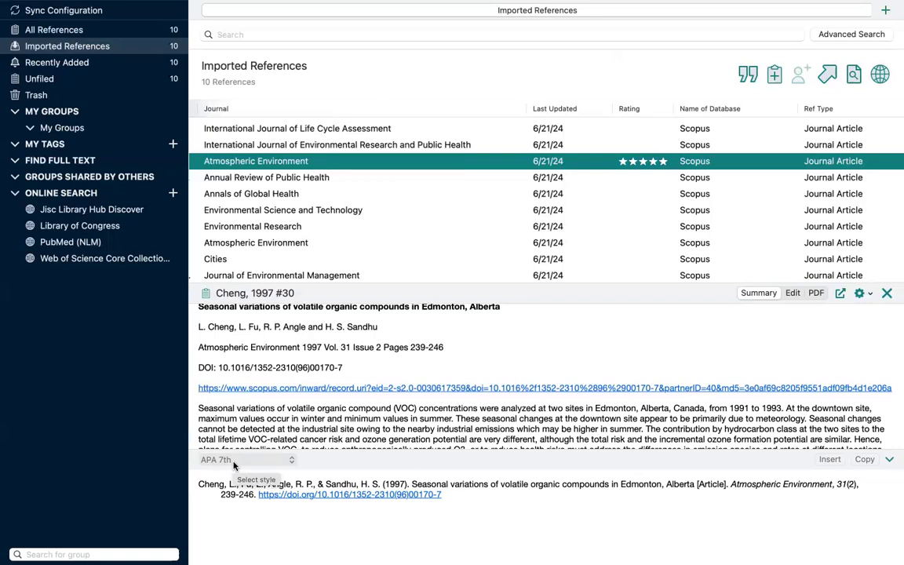
- Select all imported references from "IMPACT World+" through "Evidence of viral dissemination and seasonality in a Mediterranean river catchment"
click(463, 129)
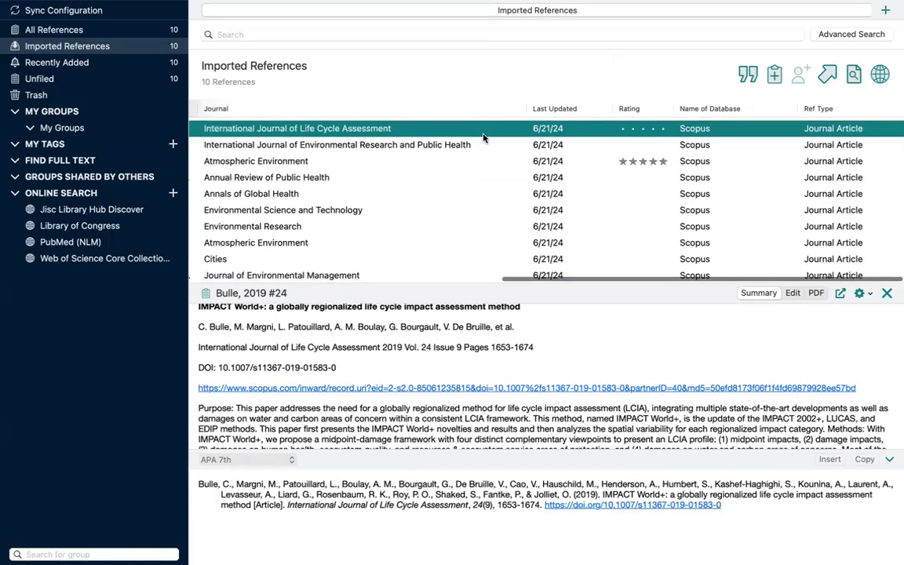
scroll(484, 178, down, 2)
scroll(484, 177, left, 1)
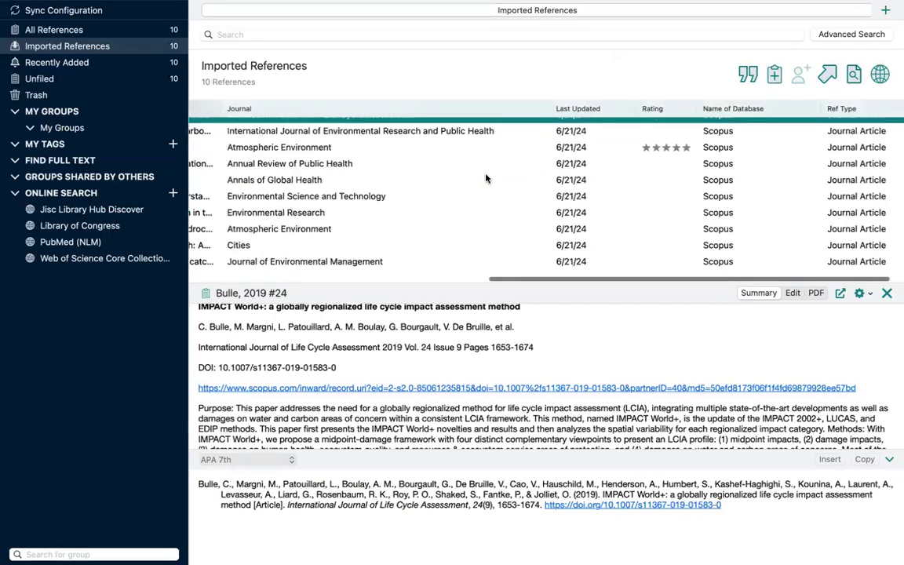
scroll(485, 178, up, 1)
scroll(486, 178, left, 3)
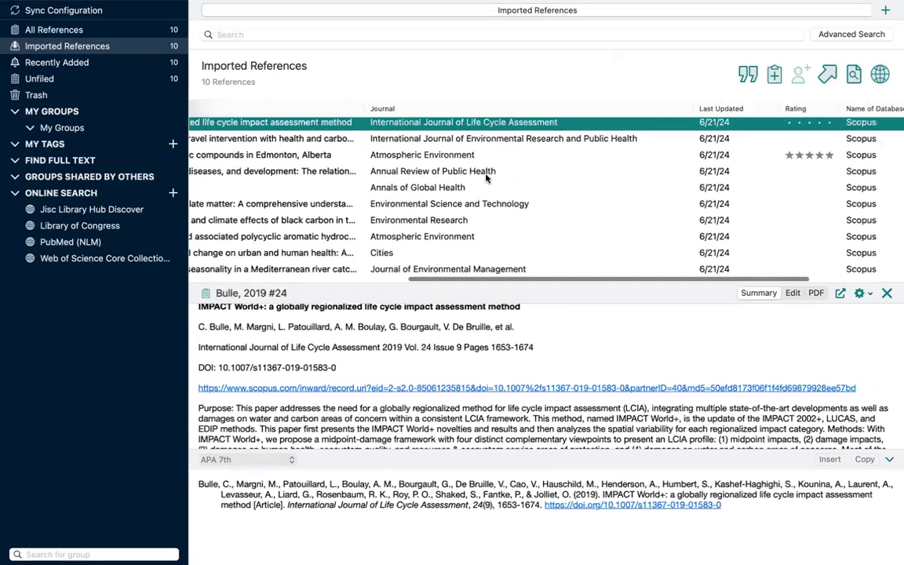
scroll(485, 178, left, 4)
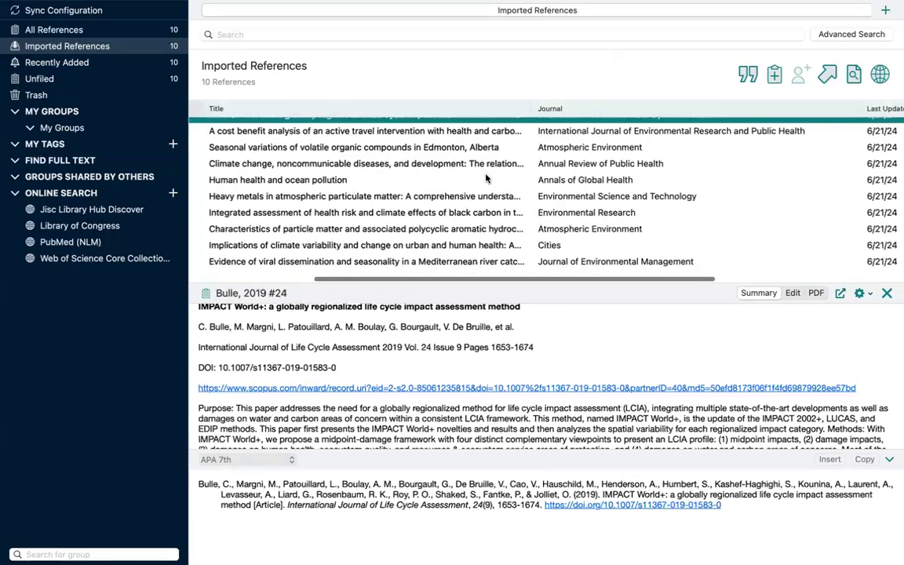
scroll(485, 178, up, 1)
scroll(487, 178, left, 1)
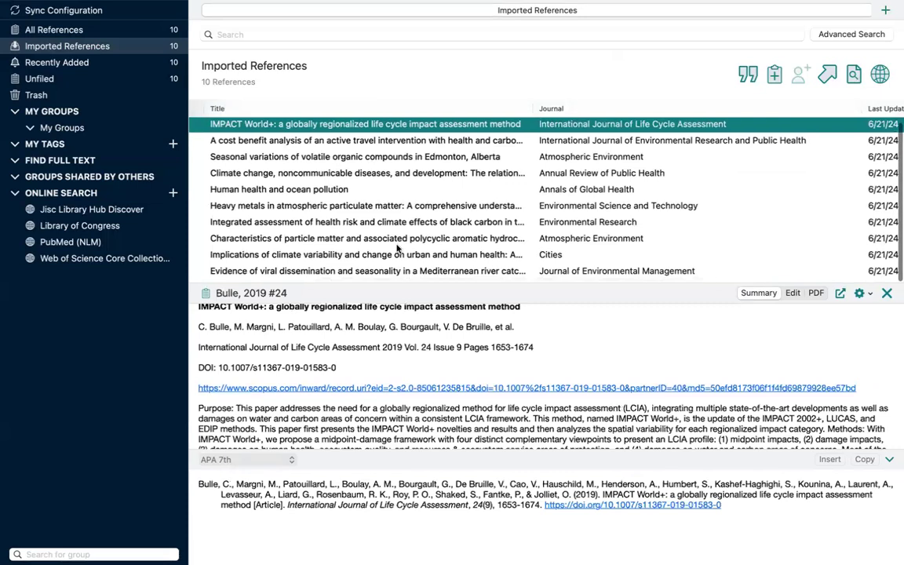
shift+click(333, 272)
scroll(400, 248, left, 1)
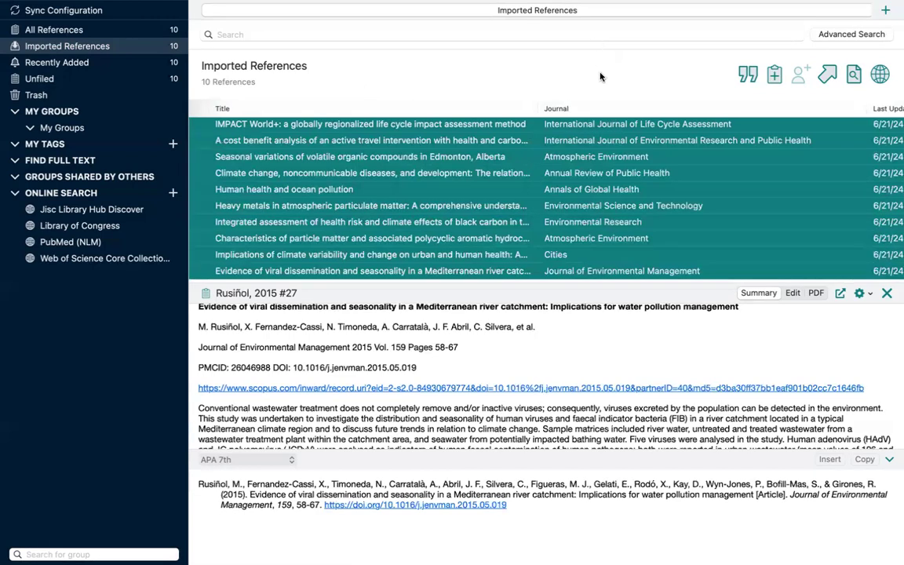
- Switch to the Word document My EndNote 7807 Bibliography and insert the selected EndNote references as citations in APA 7th style
key(super+Tab)
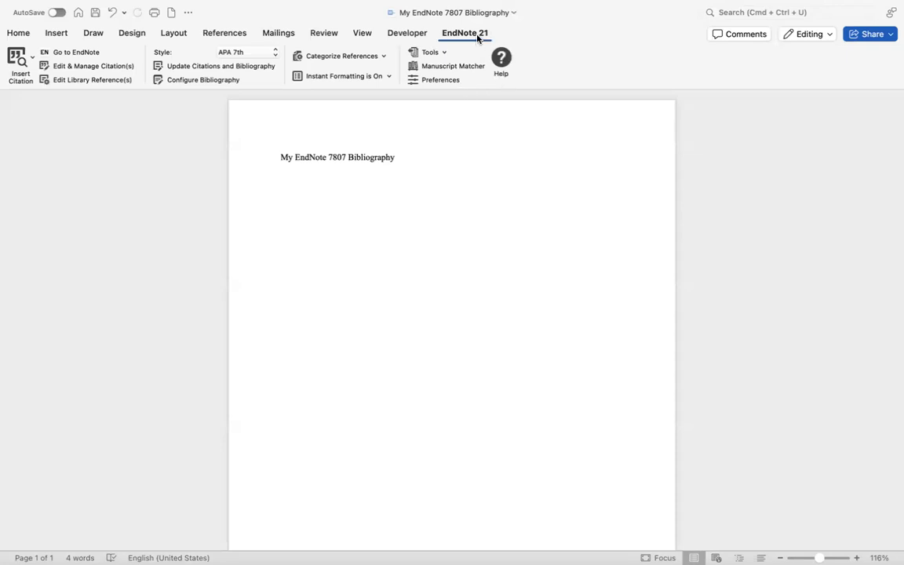
click(24, 34)
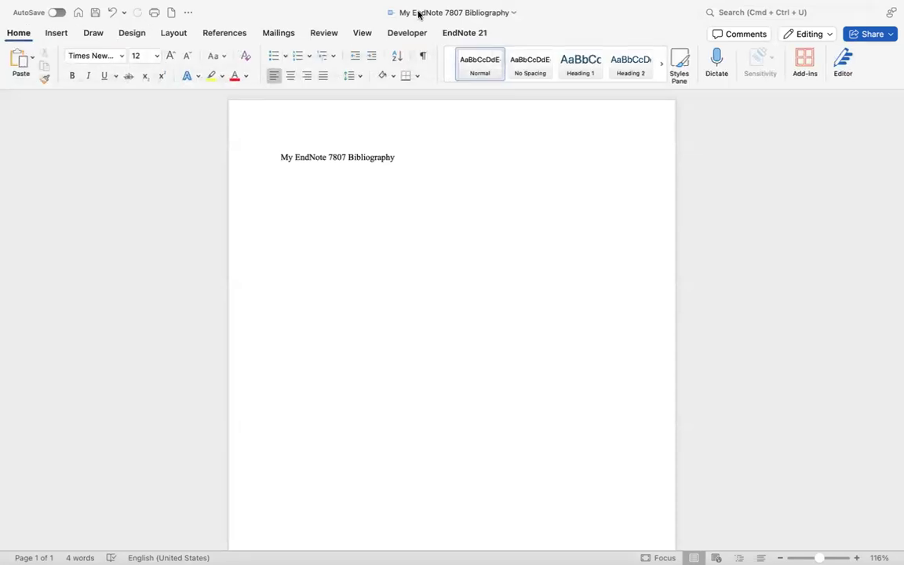
click(473, 34)
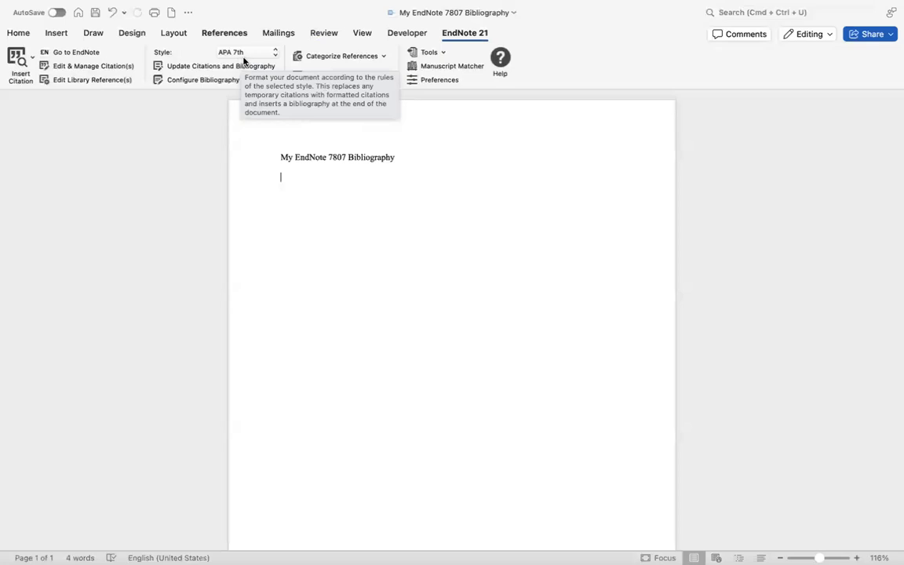
click(275, 61)
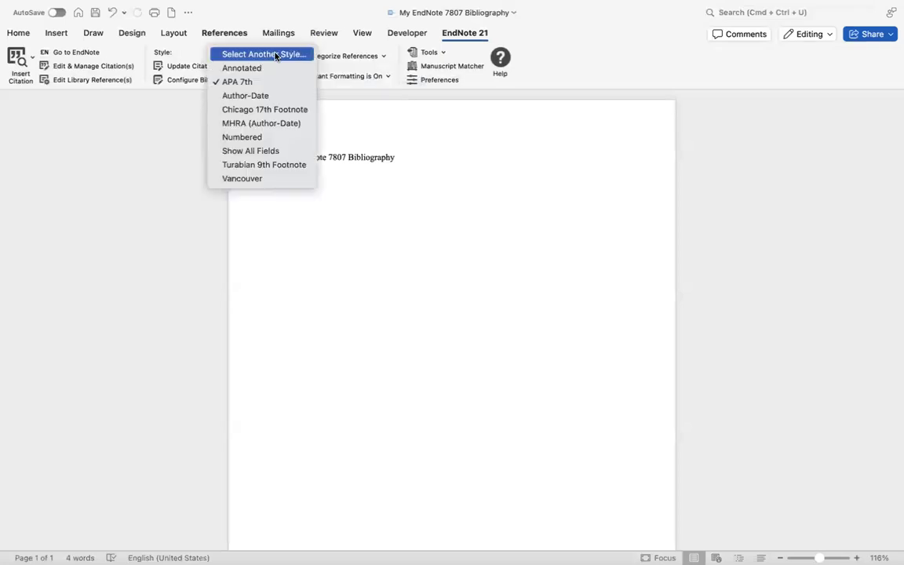
click(255, 82)
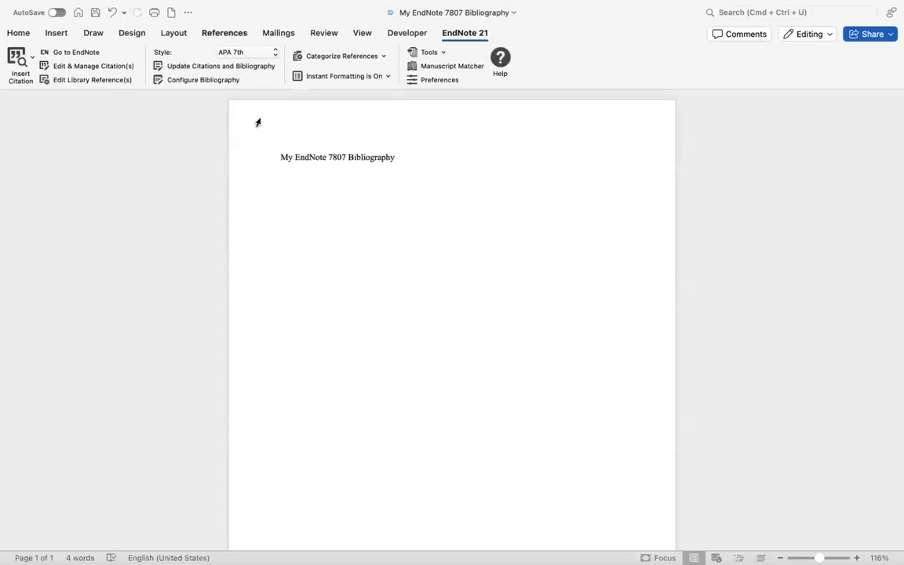
click(33, 61)
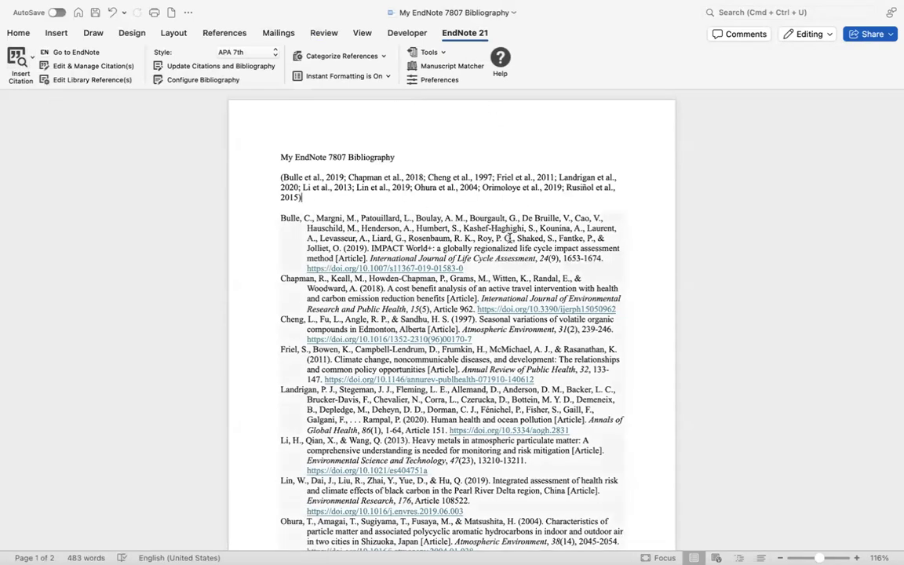
- Look through the inserted in-text citations and the generated bibliography across both pages of the document
scroll(601, 206, down, 5)
scroll(600, 205, down, 4)
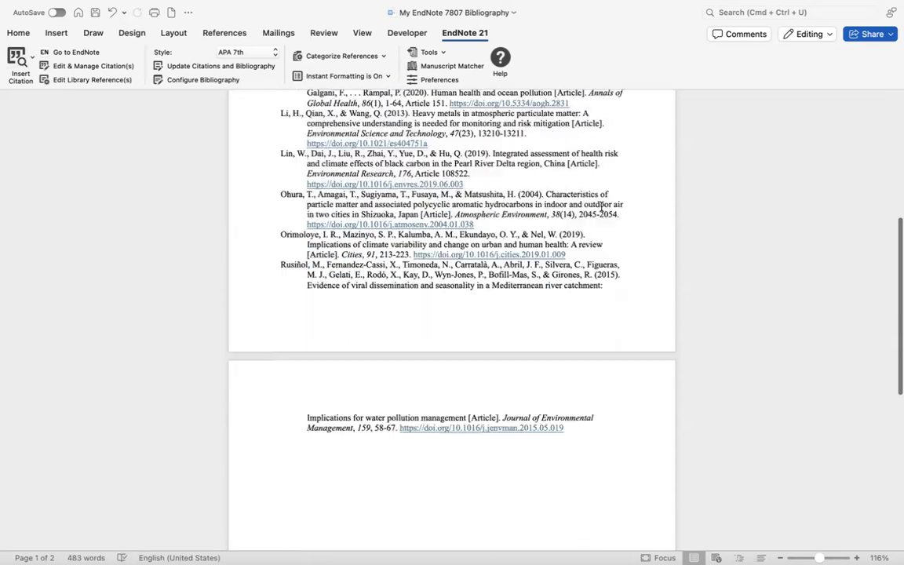
scroll(601, 206, up, 6)
scroll(601, 205, up, 3)
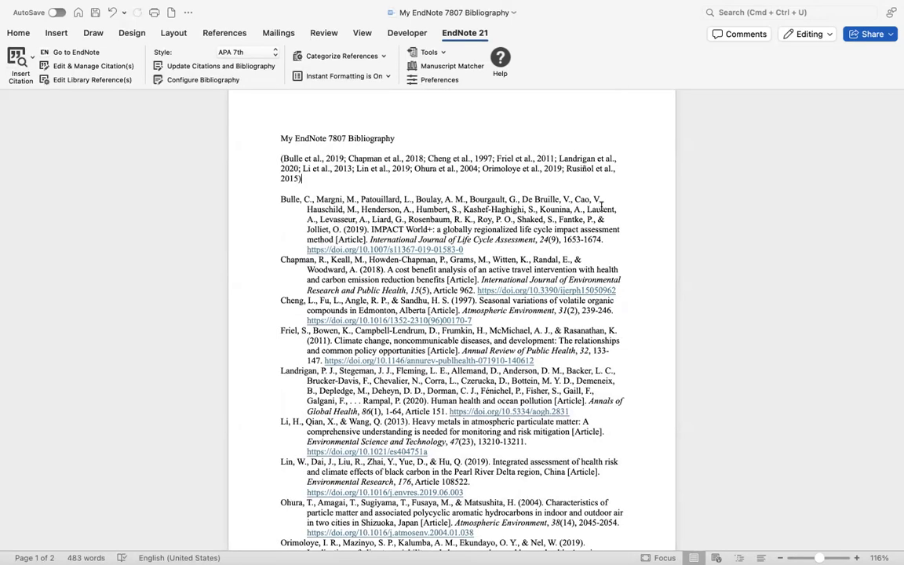
scroll(600, 205, up, 1)
scroll(601, 205, down, 10)
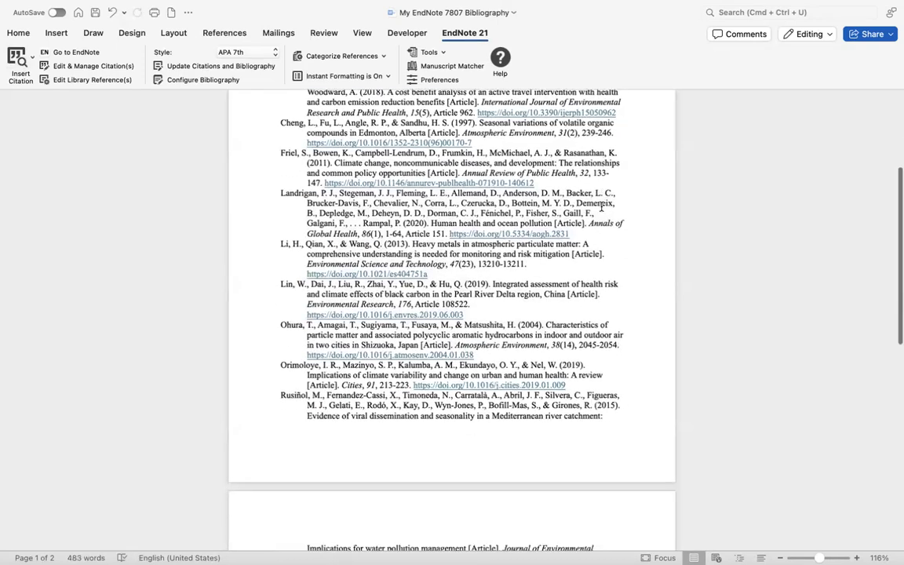
scroll(601, 205, down, 2)
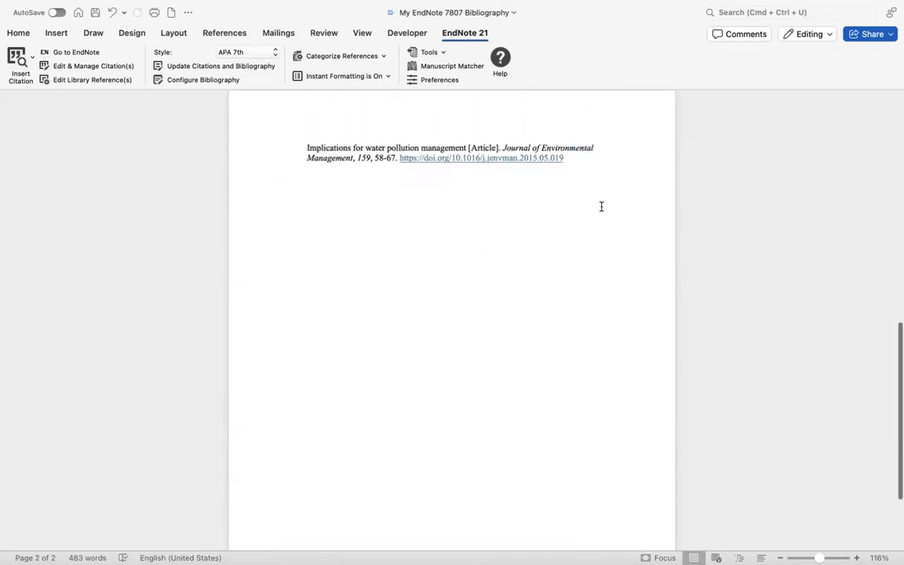
scroll(601, 205, up, 4)
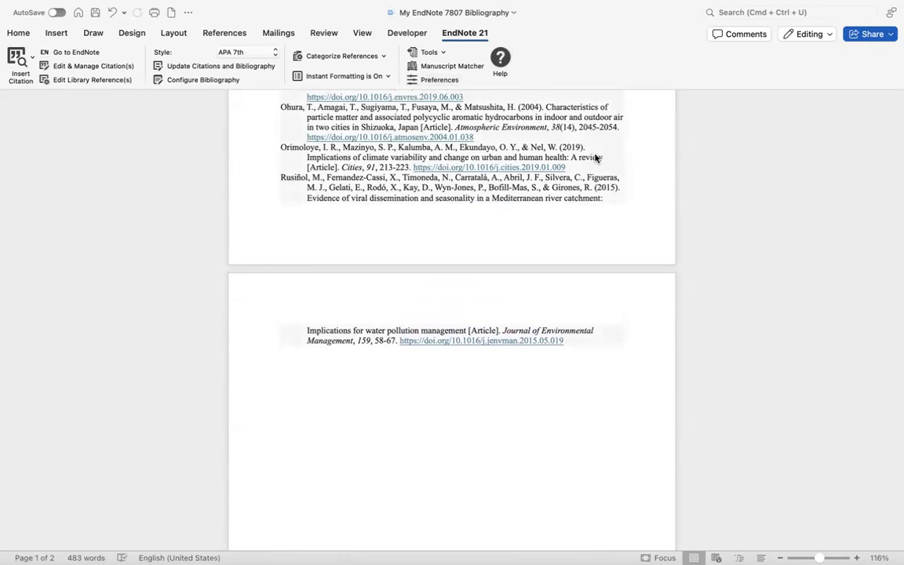
- Insert the 2004 Atmospheric Environment reference on particle matter from EndNote into 7807 Tutorial Topic CWYW Ex, after "Zamyatin's One State."
key(ctrl+Right)
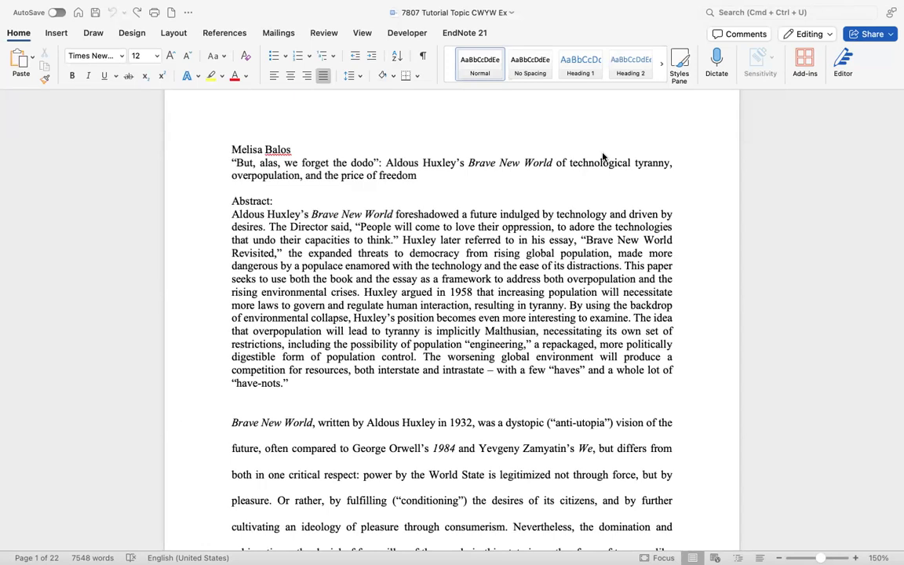
scroll(544, 345, down, 5)
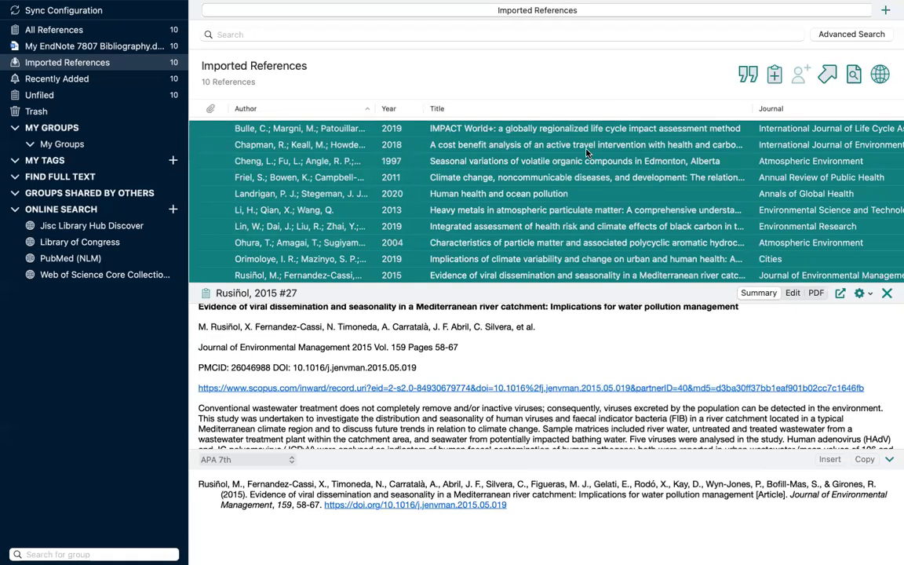
click(587, 178)
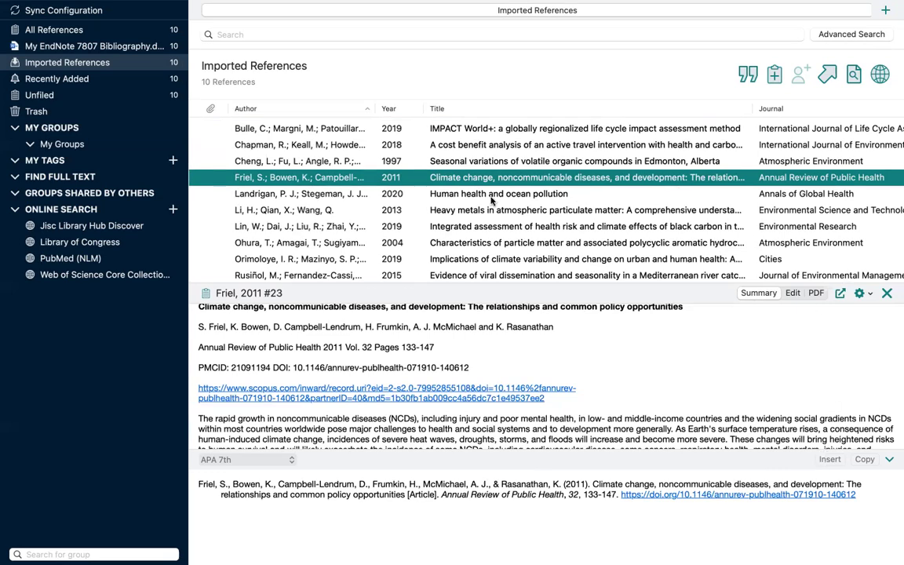
click(494, 244)
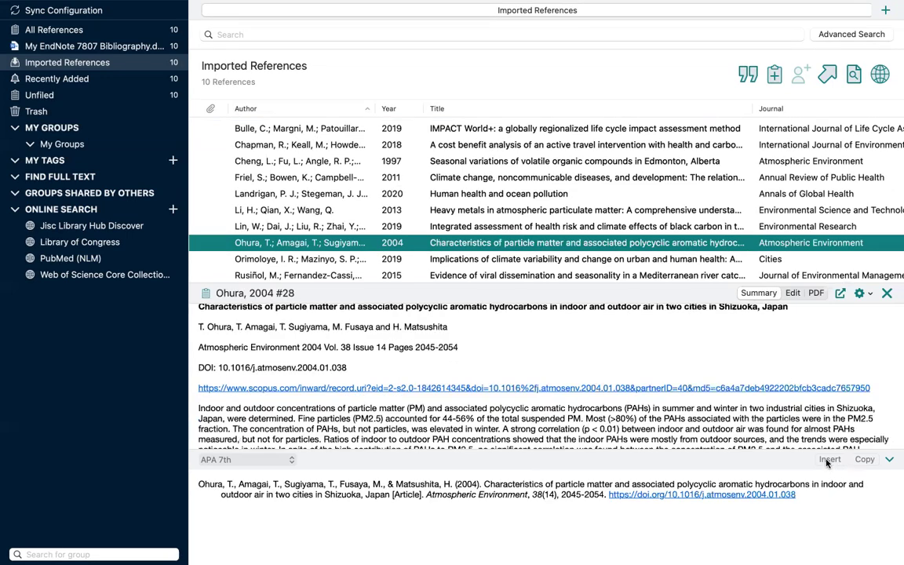
click(828, 460)
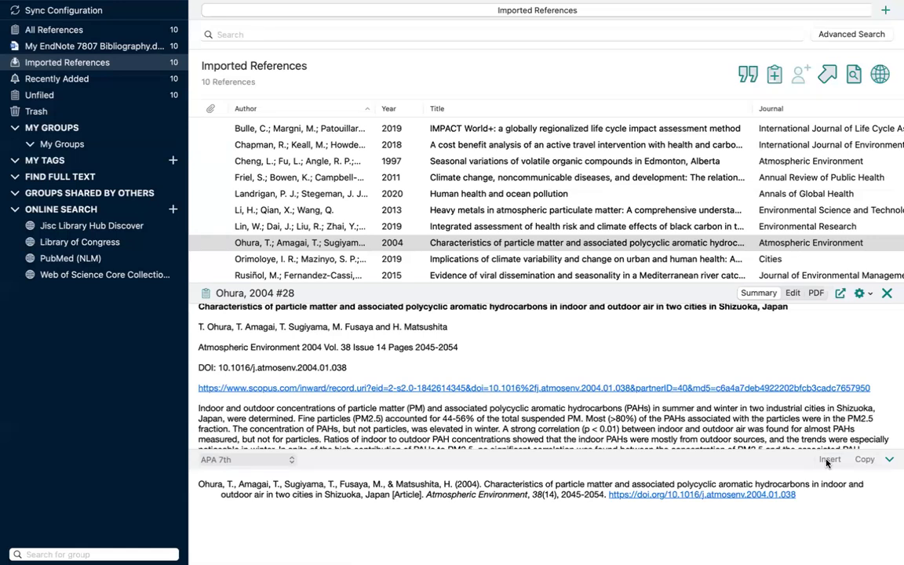
click(829, 460)
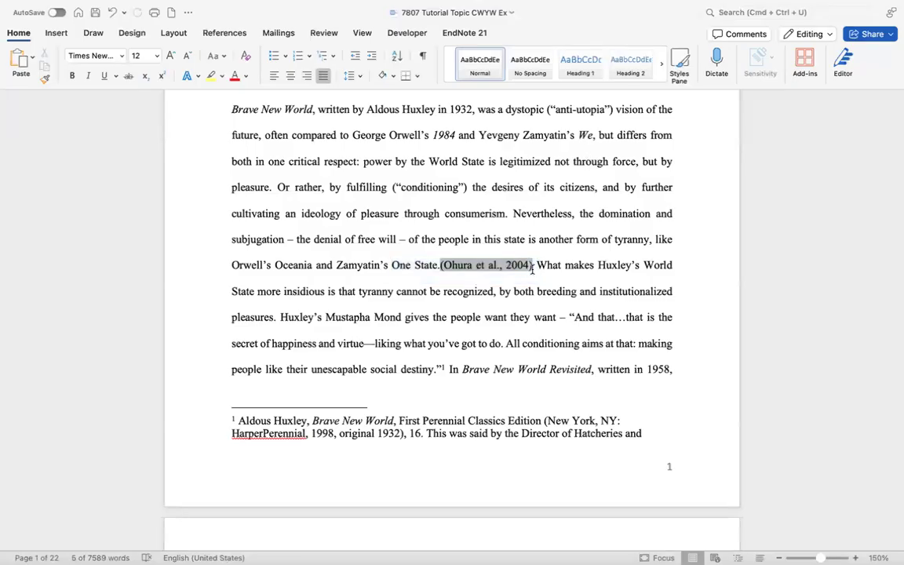
- Examine the inserted 2004 in-text citation and its bibliography entry at the end of the paper
drag(424, 264, 536, 273)
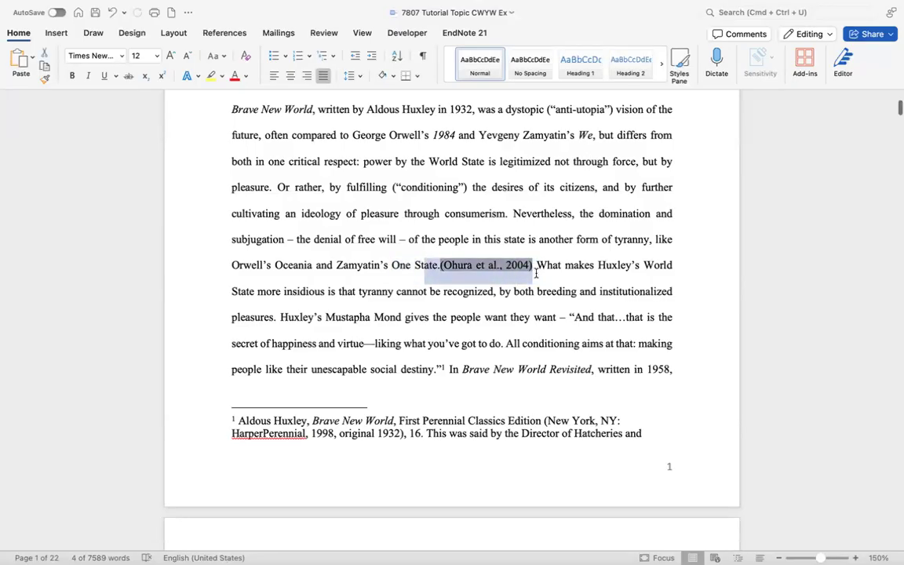
scroll(536, 272, down, 20)
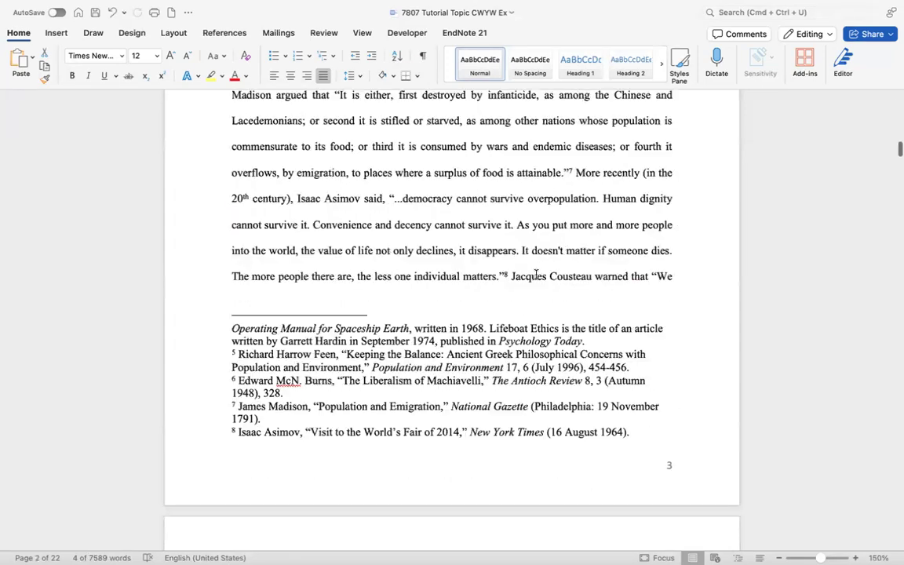
scroll(536, 274, down, 20)
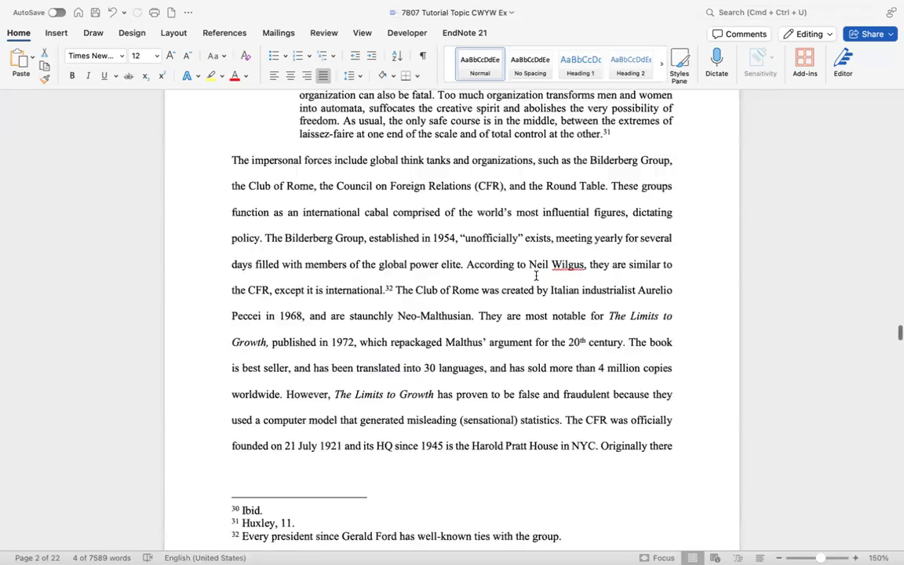
scroll(537, 276, down, 20)
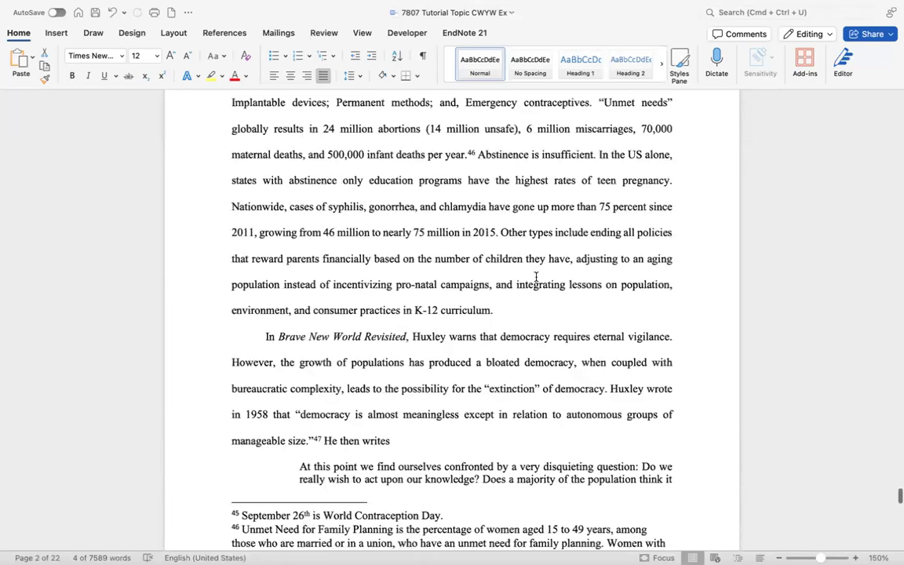
scroll(537, 276, down, 15)
scroll(534, 276, up, 5)
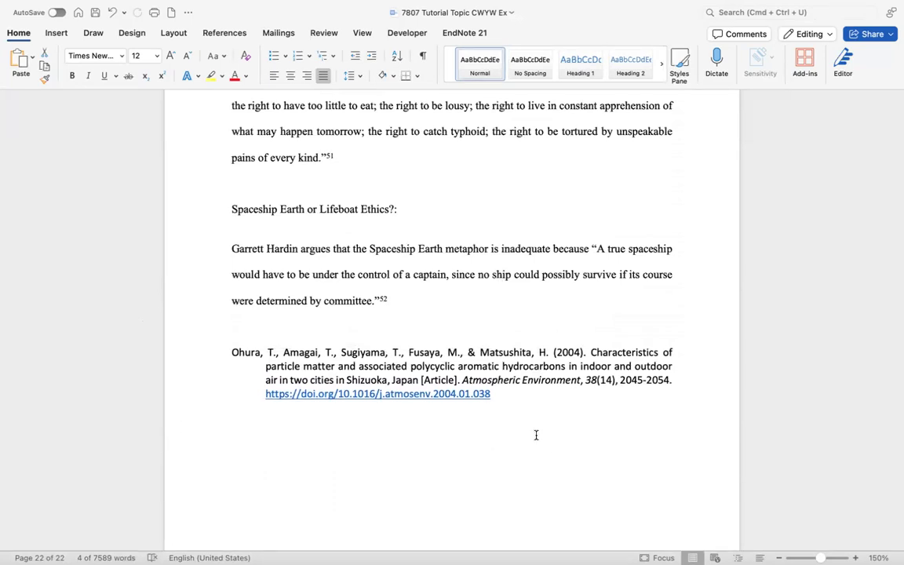
scroll(536, 434, up, 10)
scroll(536, 435, up, 20)
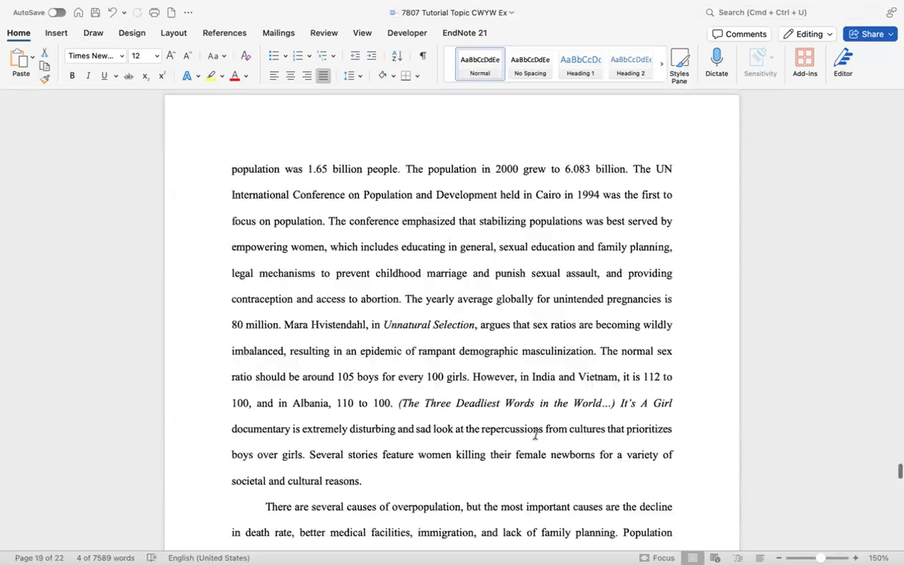
scroll(536, 435, down, 8)
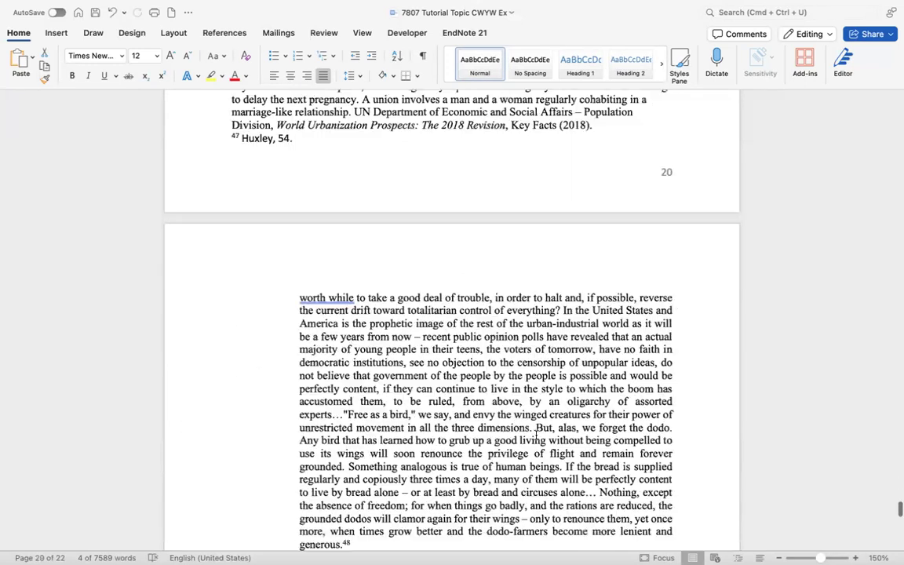
scroll(536, 434, down, 20)
scroll(536, 435, up, 4)
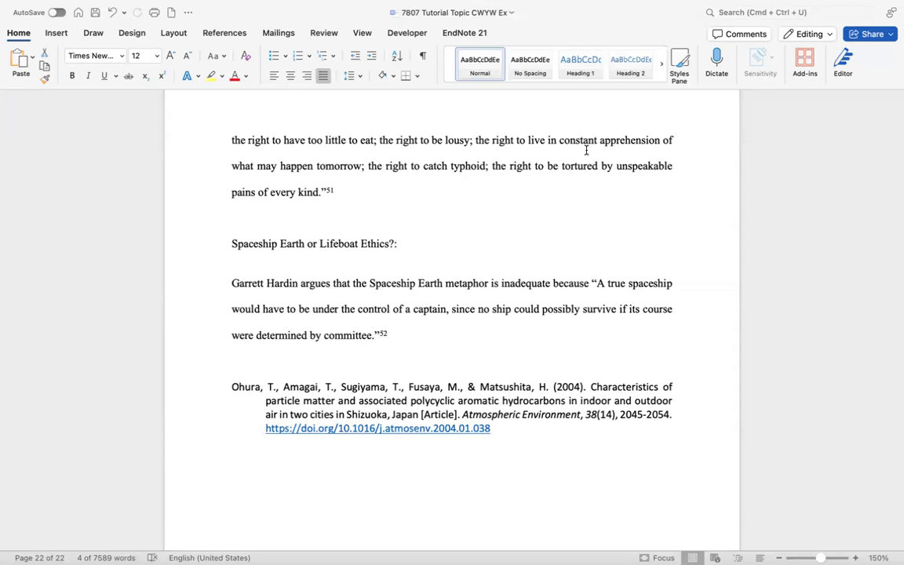
- Display Word's EndNote 21 tools, then switch back to EndNote and view the reference group for My EndNote 7807 Bibliography.docx
click(468, 34)
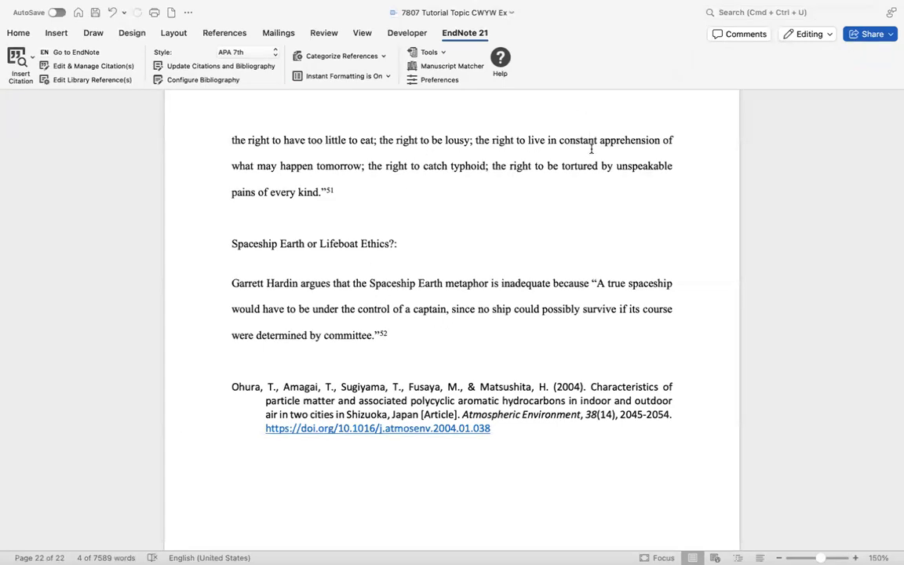
key(super+Tab)
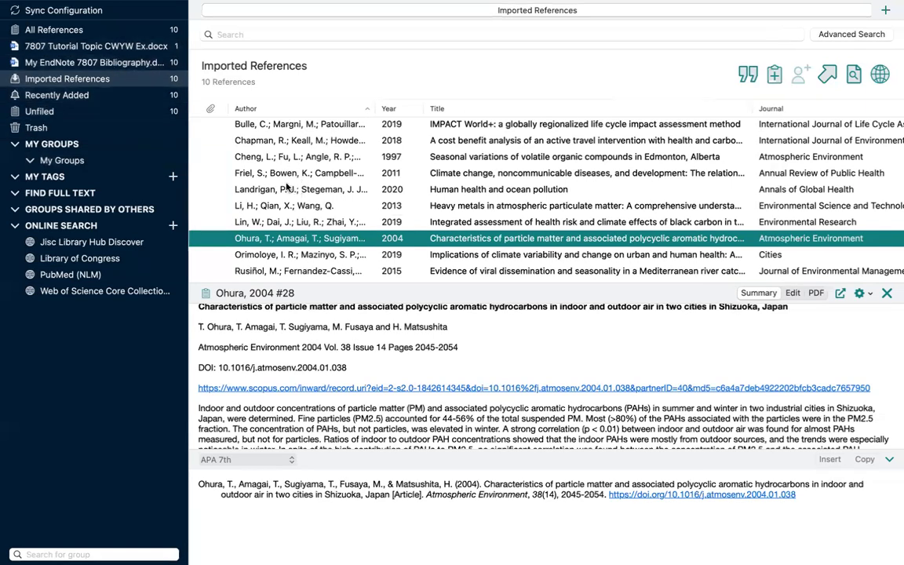
click(137, 62)
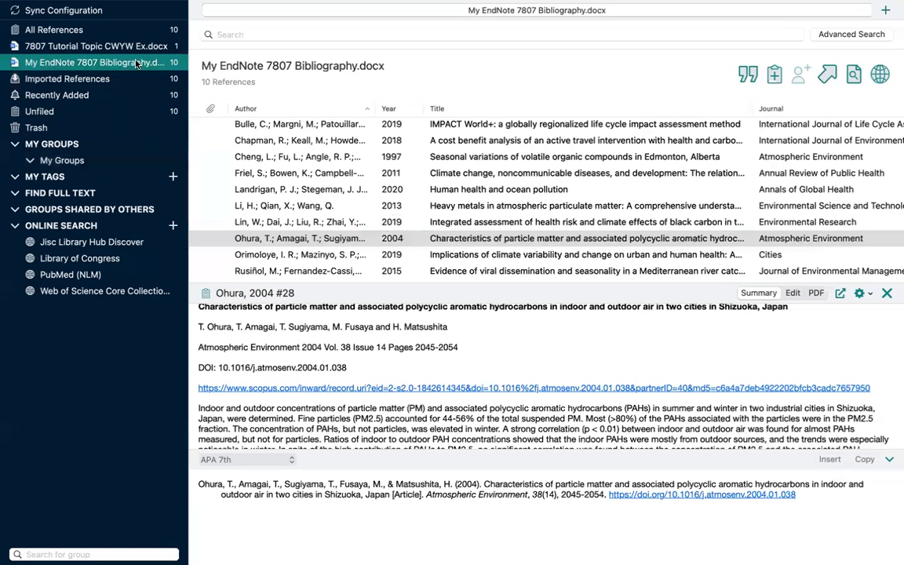